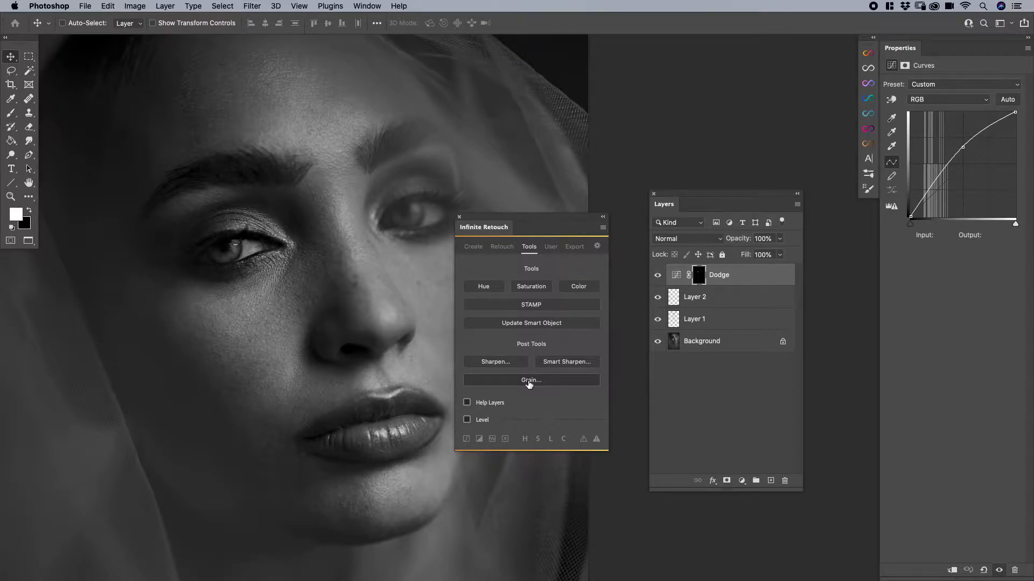
Apply Holy Grain with the Kodak GOLD200 film type, setting the lens damage amount to 100
click(529, 382)
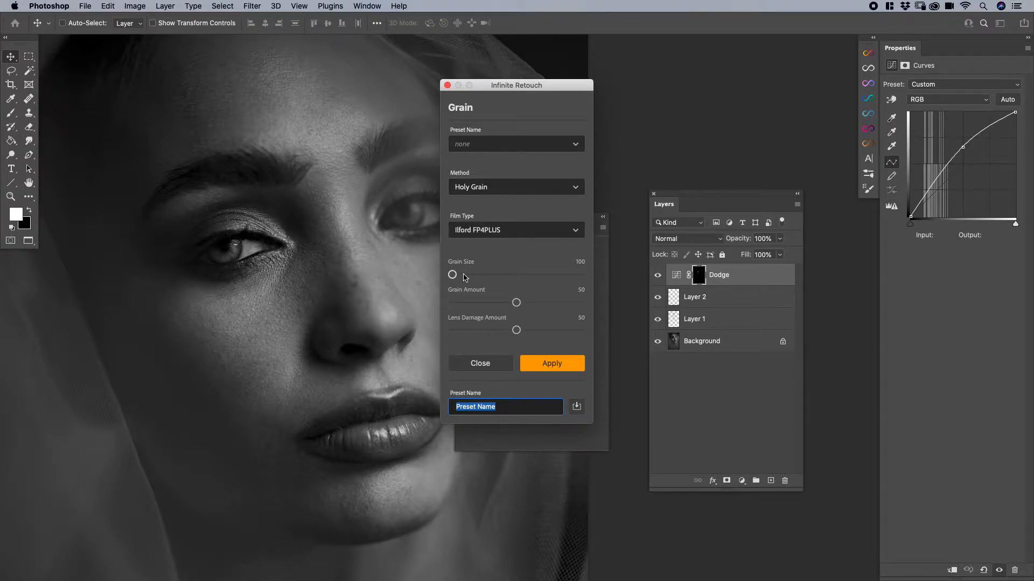
click(508, 189)
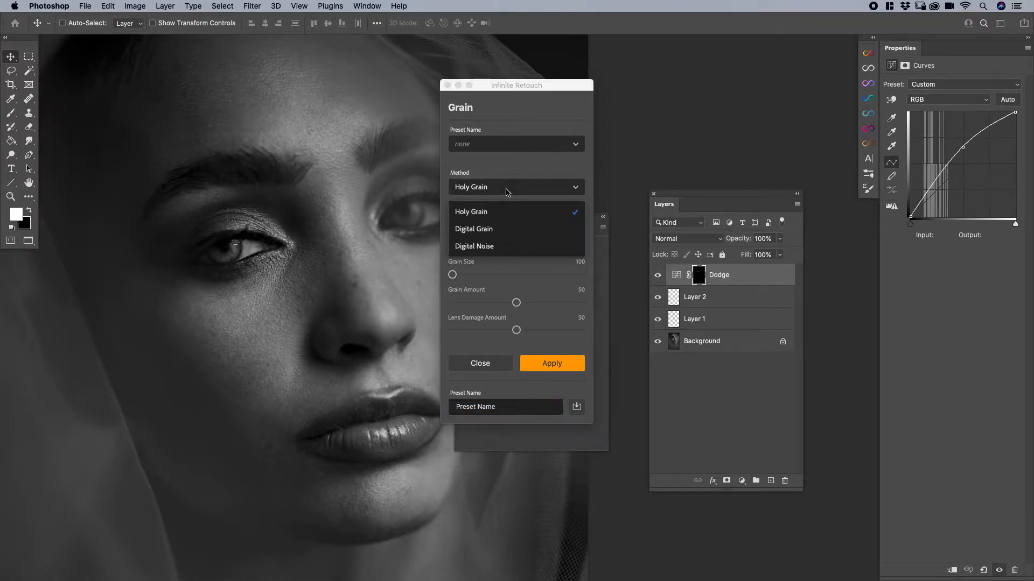
click(485, 211)
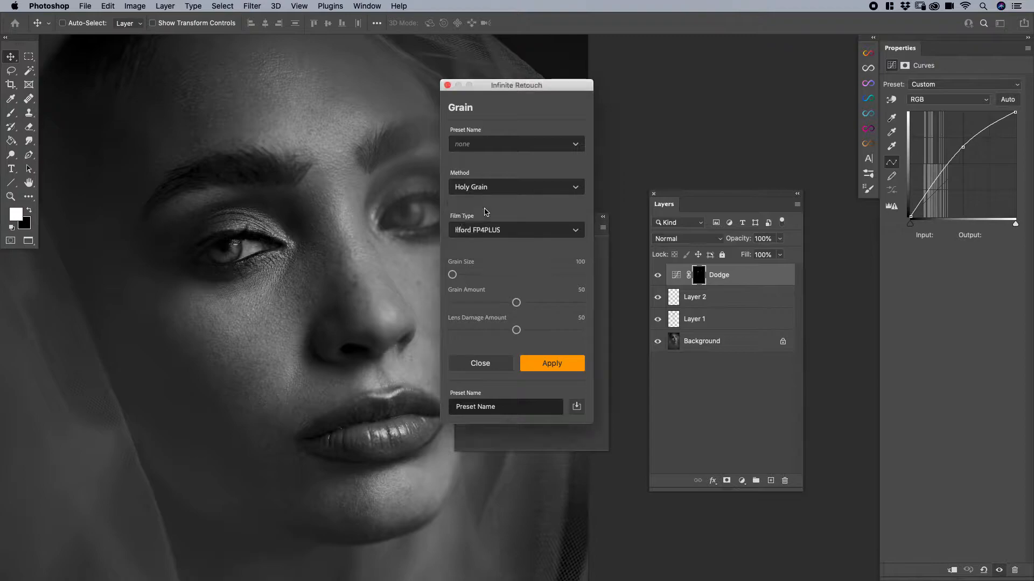
click(509, 231)
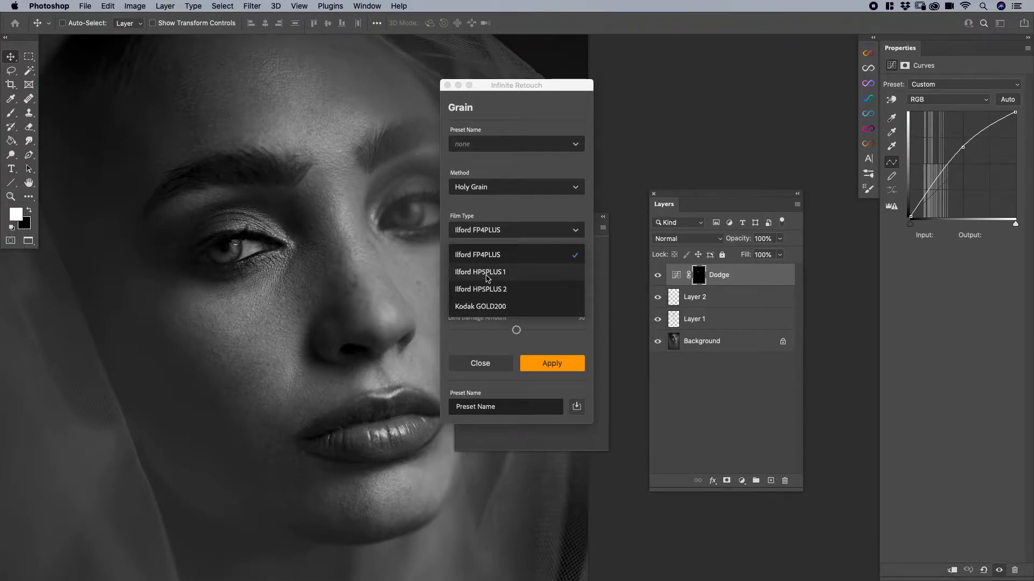
click(487, 307)
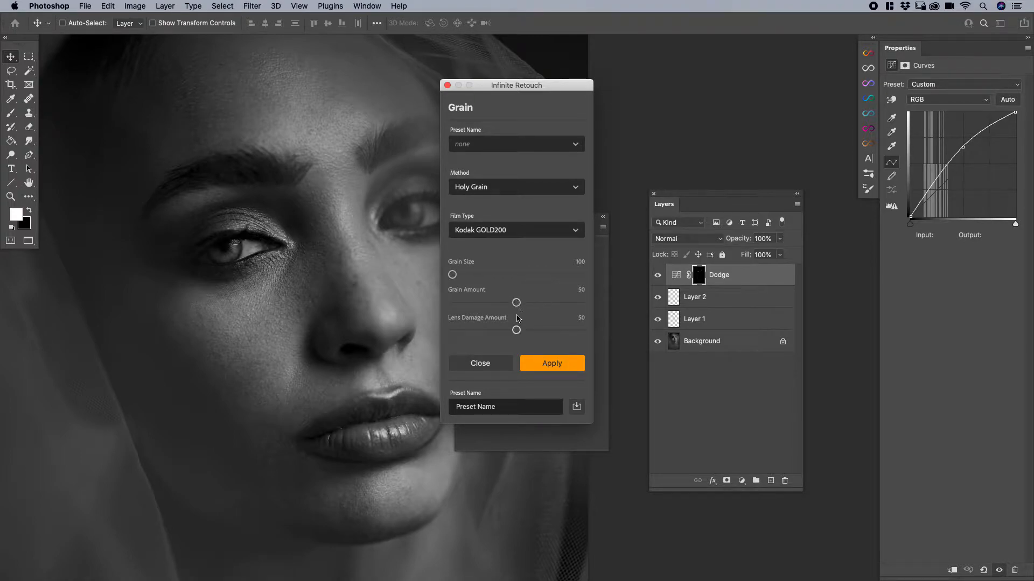
drag(516, 330, 597, 329)
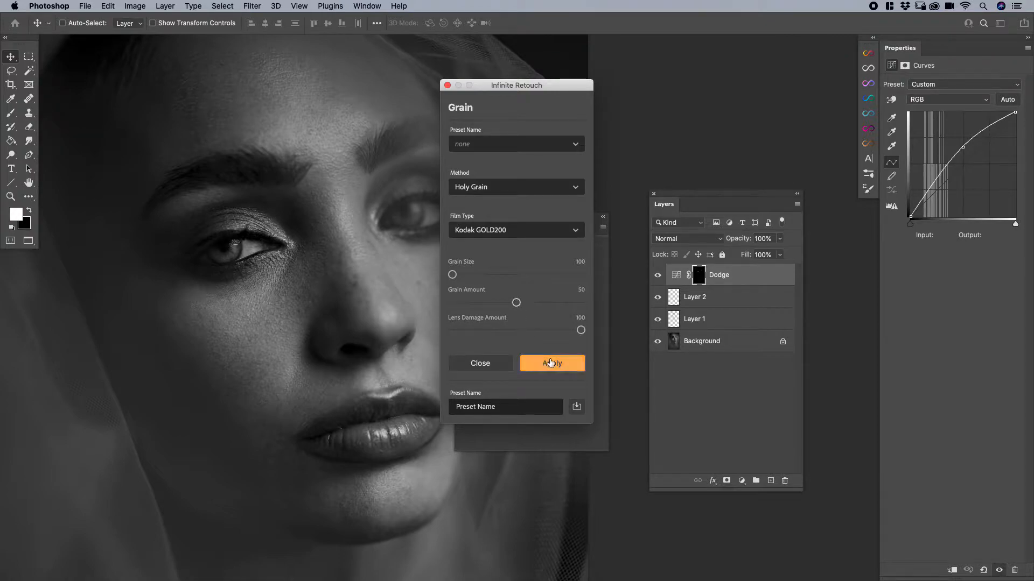
click(550, 365)
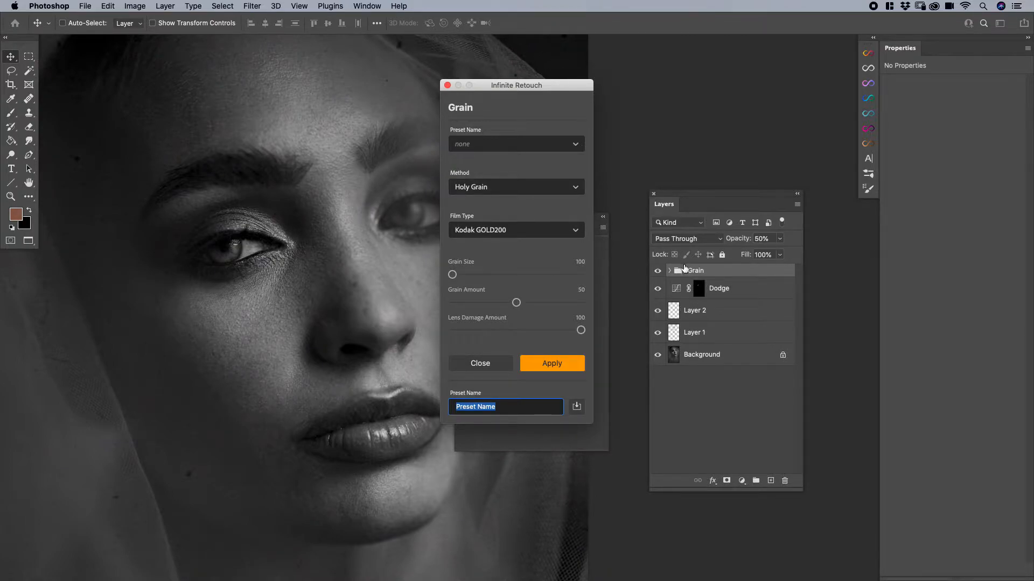
Set the grain amount to 66 and apply the Kodak GOLD200 grain again
mouse_move(533, 89)
mouse_down()
mouse_move(588, 107)
mouse_move(573, 110)
mouse_up()
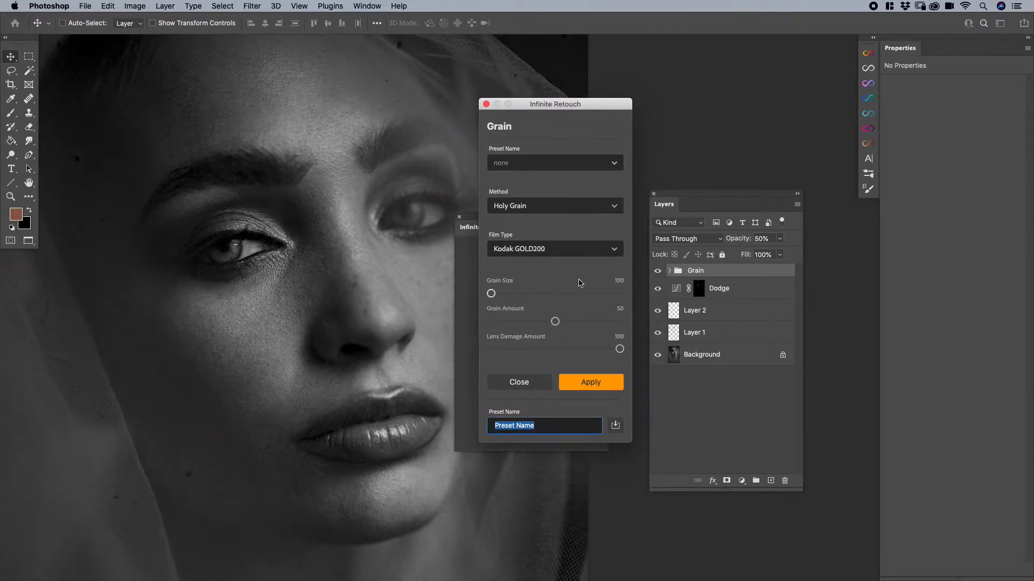
click(557, 323)
drag(557, 326, 578, 329)
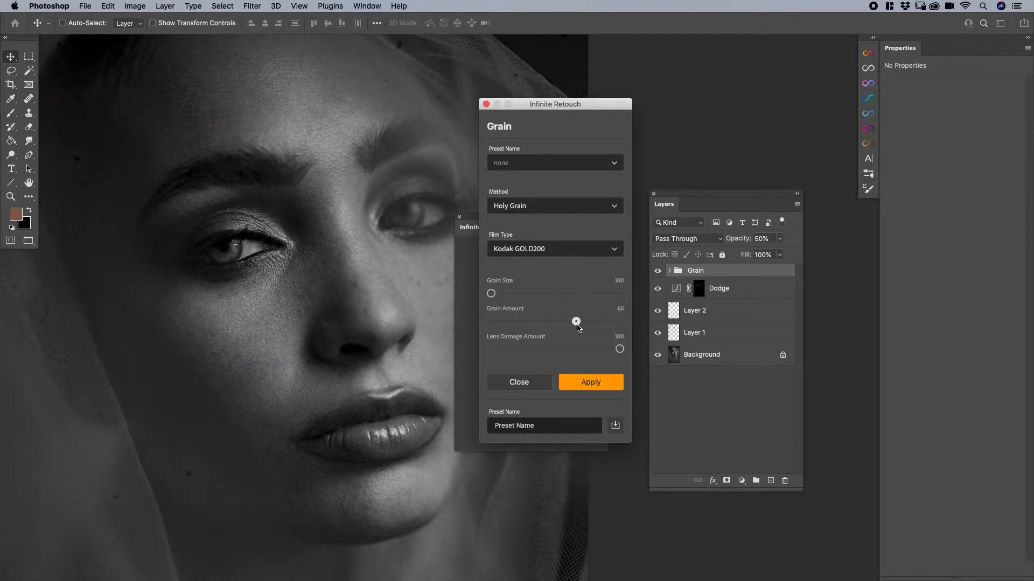
click(587, 381)
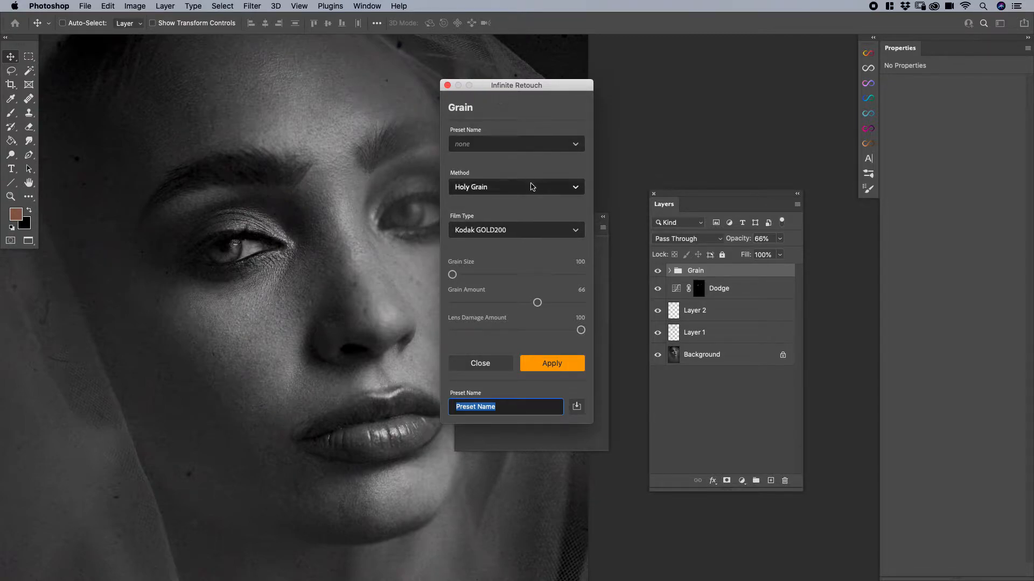
Lower the grain amount to 15 and reapply the grain
drag(538, 304, 478, 303)
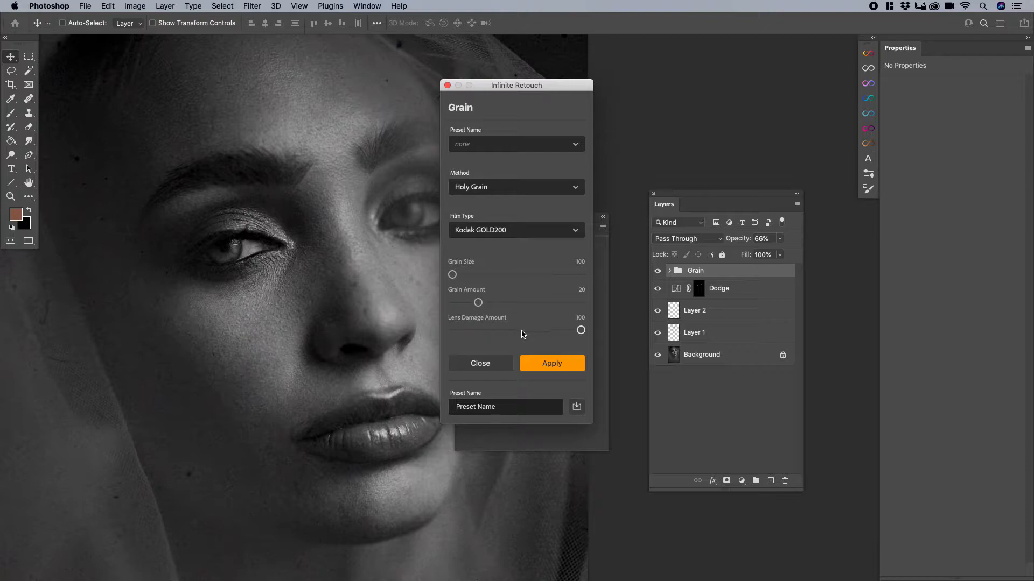
drag(478, 303, 468, 302)
click(552, 364)
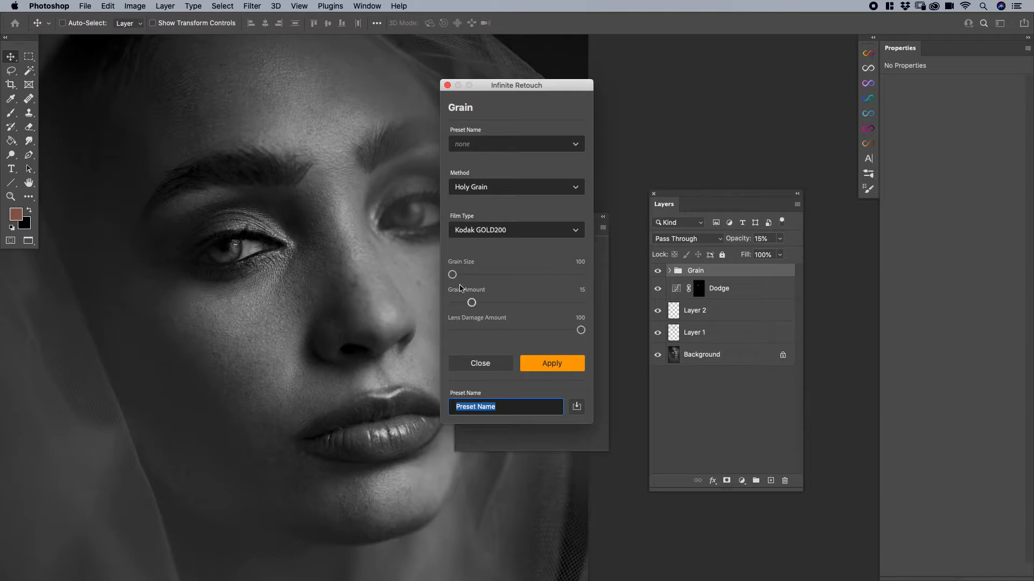
Set the grain amount to 44, reapply the grain and close the Grain dialog
drag(500, 303, 509, 302)
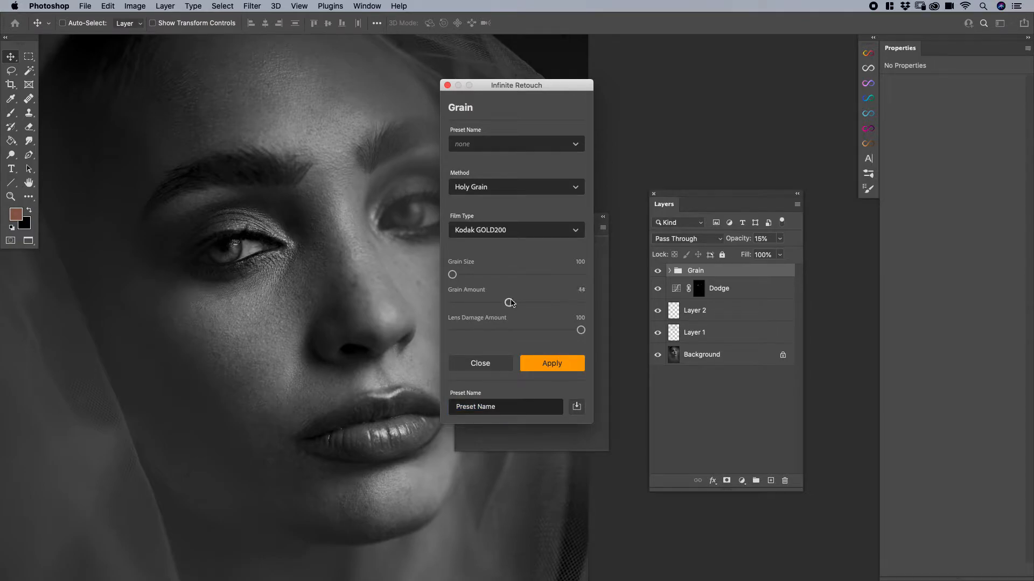
click(553, 364)
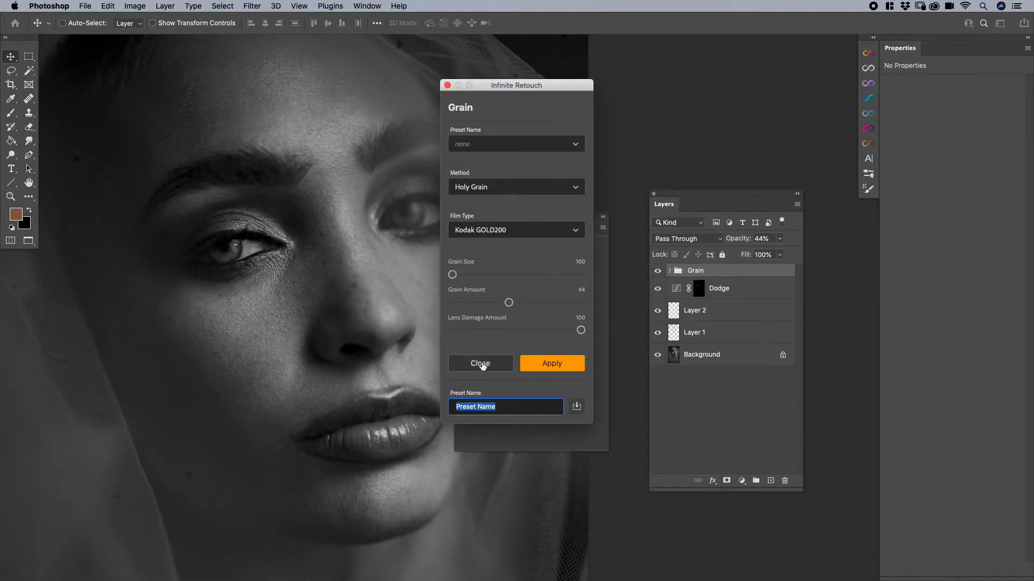
click(481, 364)
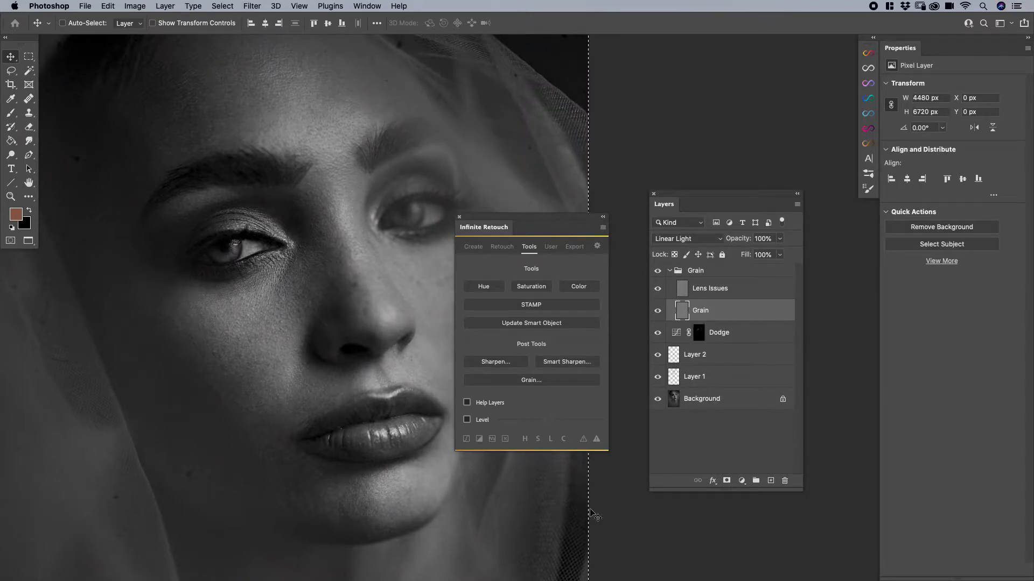
Clear the active selection and select the Dodge curves layer below the Grain group
key(super)
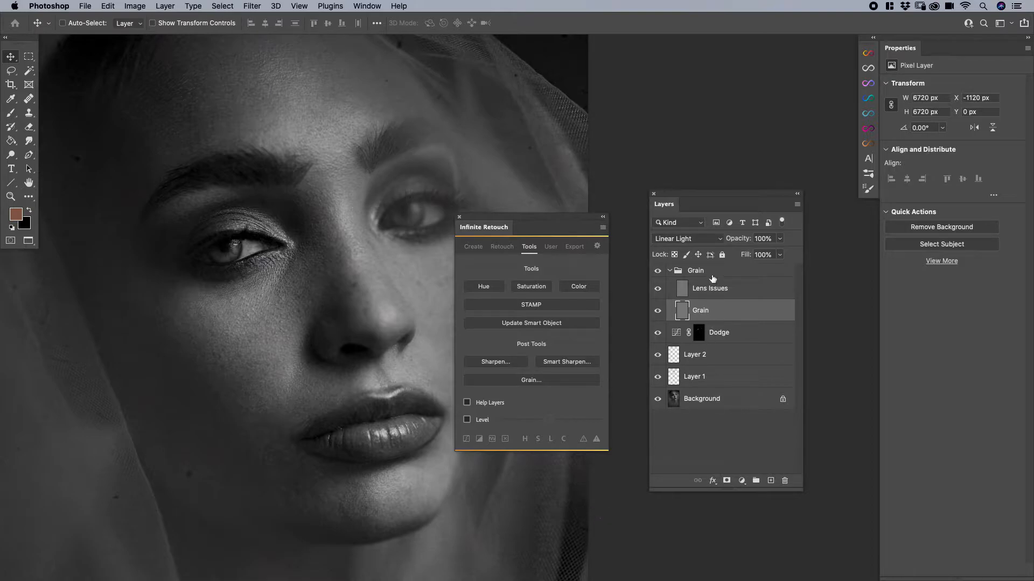
click(711, 275)
click(716, 333)
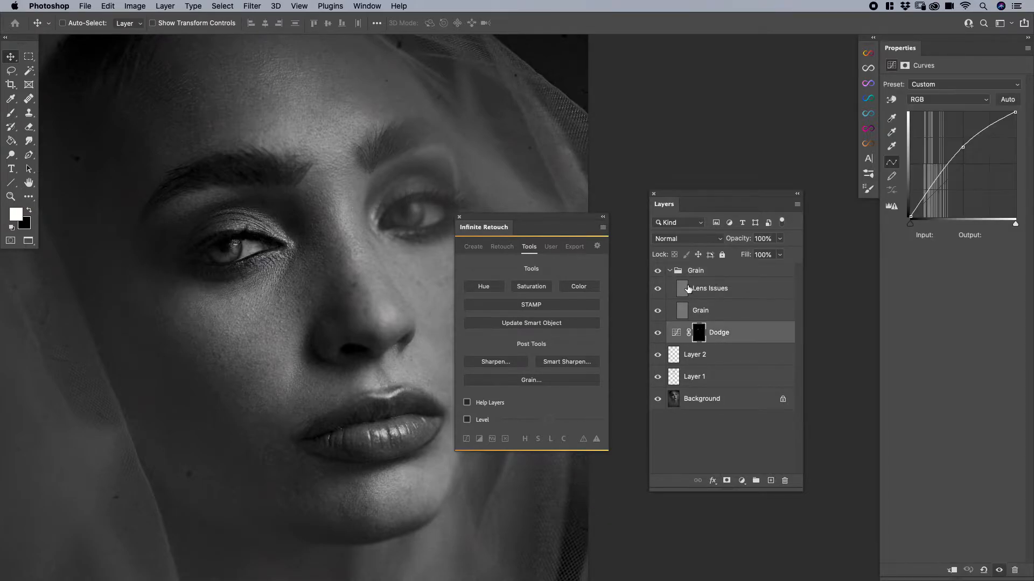
click(662, 289)
drag(460, 170, 470, 131)
drag(289, 269, 402, 243)
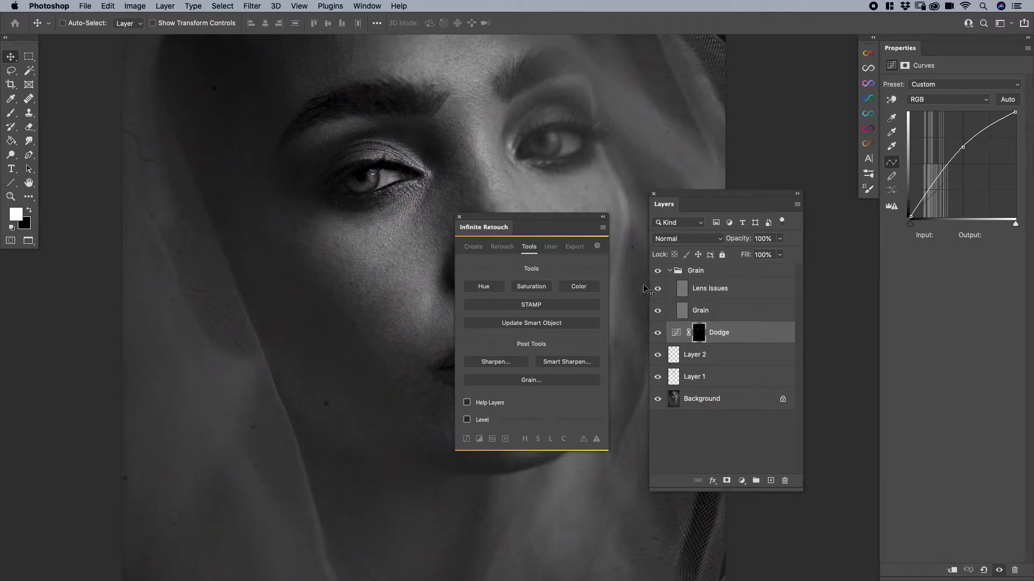
Collapse Infinite Retouch out of the way and hide the Lens Issues layer in the Grain group
click(695, 285)
key(z)
mouse_move(376, 277)
mouse_down()
mouse_move(288, 293)
mouse_move(342, 273)
mouse_up()
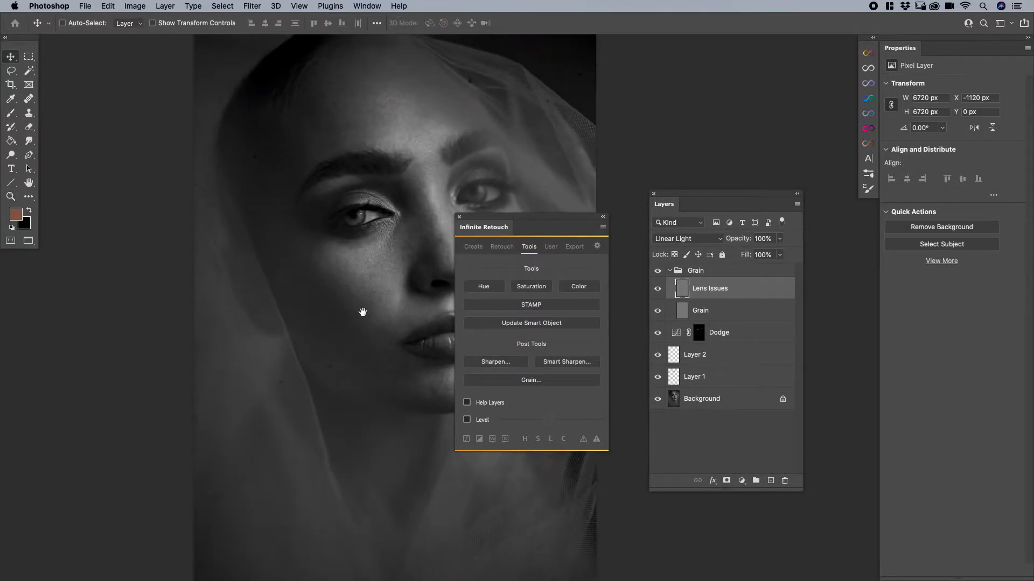
drag(362, 312, 325, 294)
mouse_move(519, 219)
mouse_down()
mouse_move(615, 214)
mouse_move(590, 180)
mouse_up()
click(675, 178)
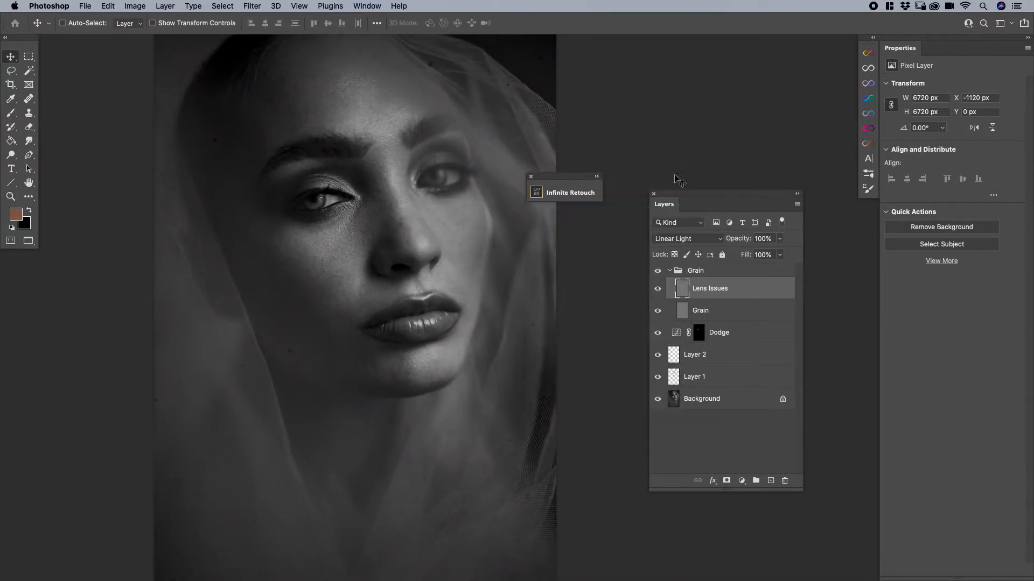
mouse_move(418, 333)
mouse_down()
mouse_move(470, 254)
mouse_move(469, 358)
mouse_up()
click(657, 288)
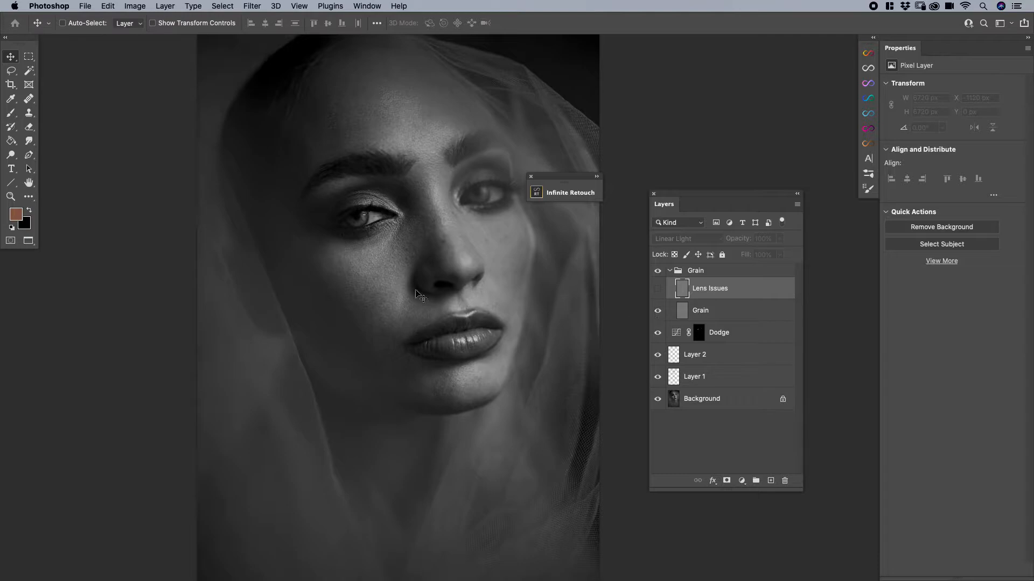
Split the Grain layer's Blend If white slider for the underlying layer and move its lower half down into the dark tones
super+click(384, 285)
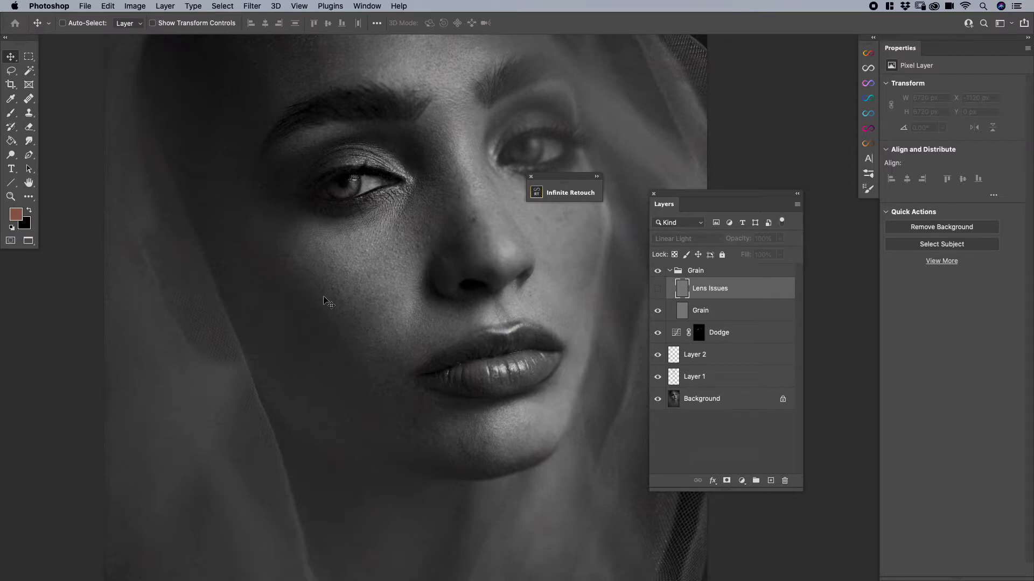
key(z)
drag(409, 296, 384, 299)
key(v)
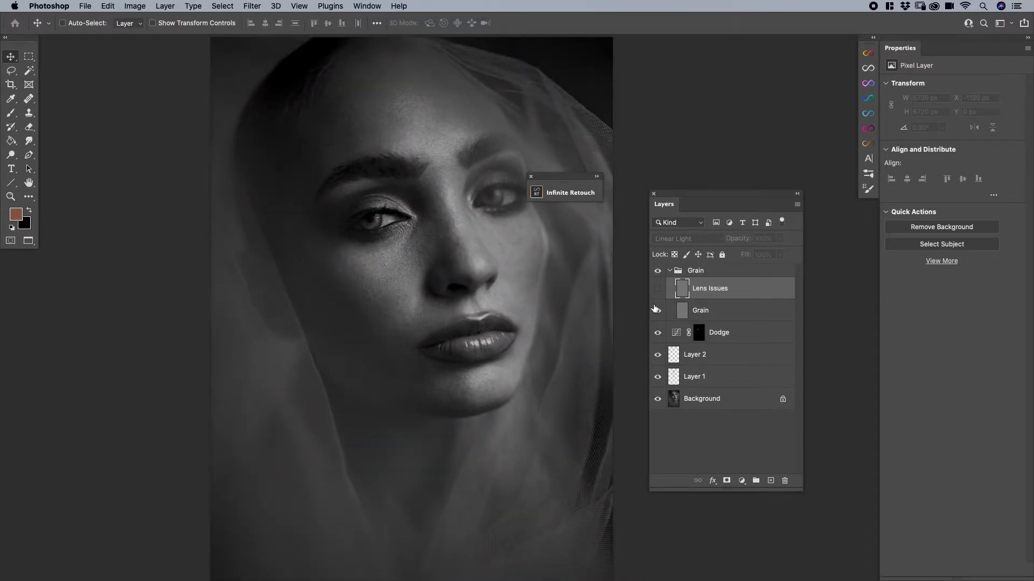
click(689, 311)
key(z)
drag(389, 218, 411, 240)
key(v)
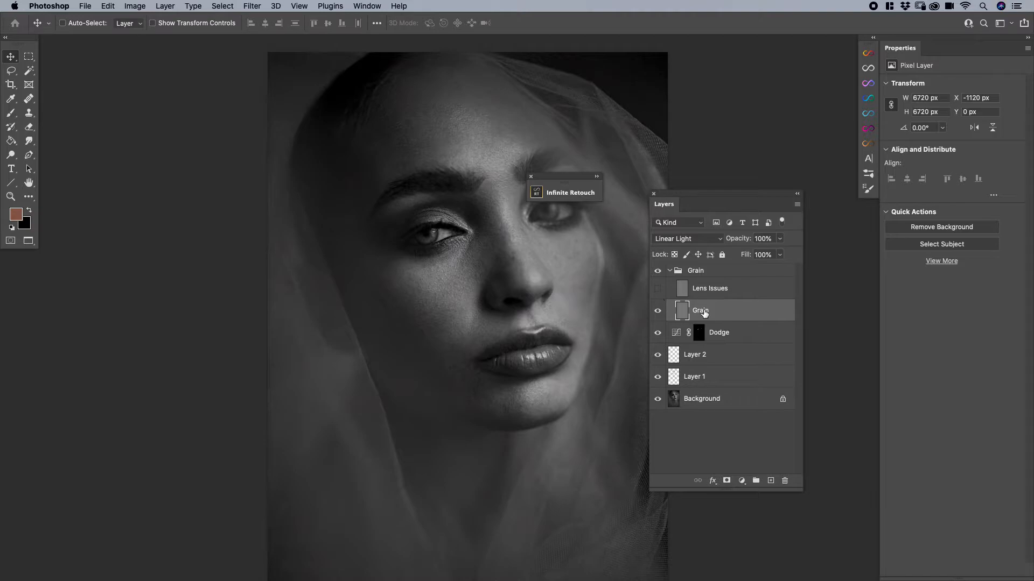
right_click(747, 311)
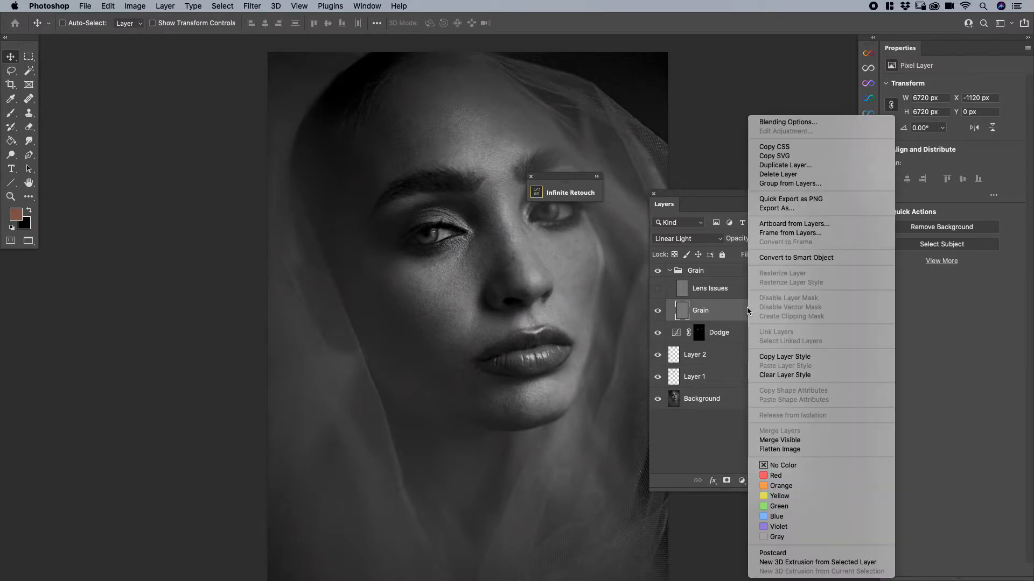
click(782, 123)
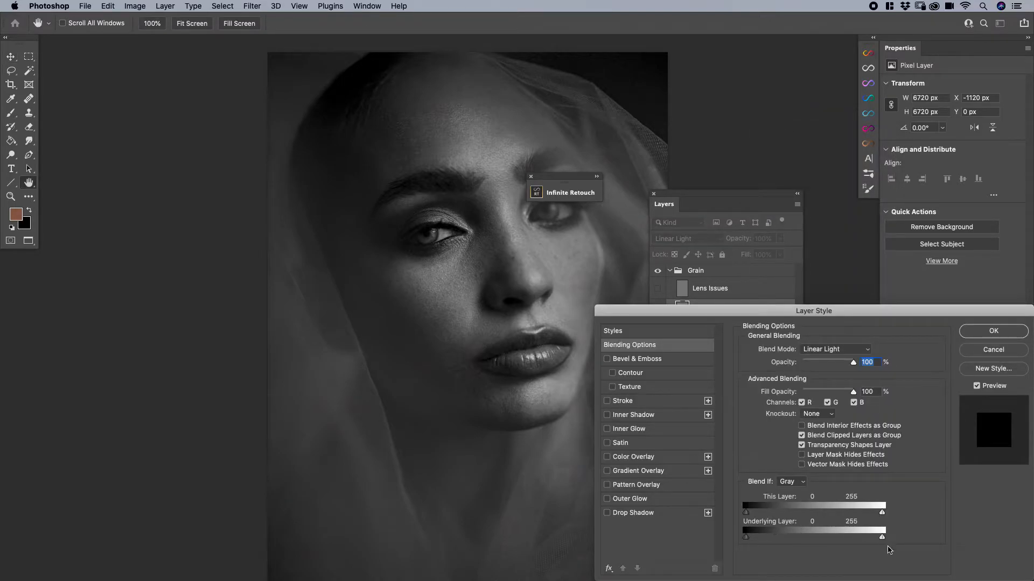
alt+drag(882, 537, 795, 535)
drag(789, 539, 755, 542)
click(993, 331)
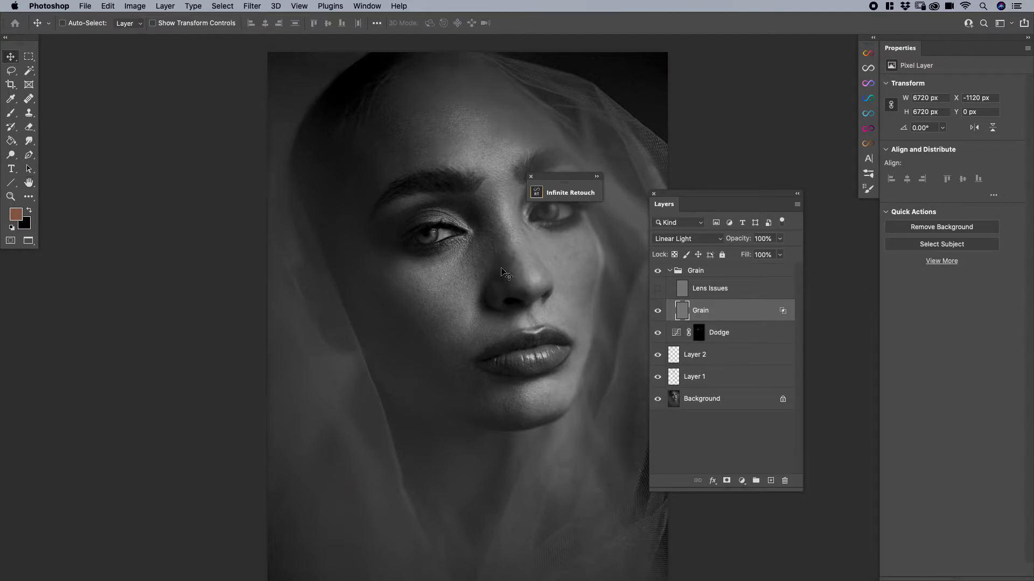
Expand Infinite Retouch again and place it beside the layer list
click(474, 270)
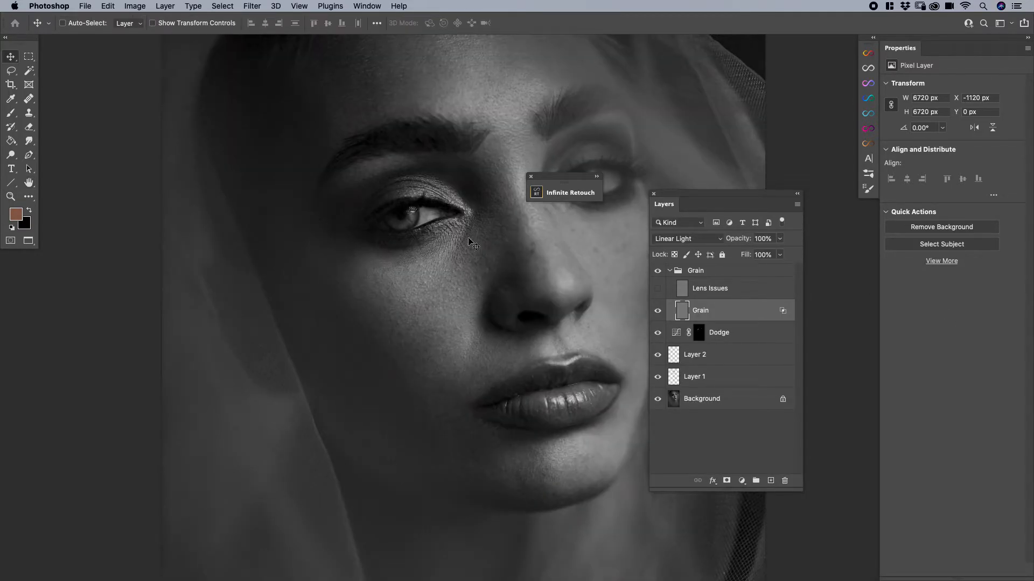
key(z)
click(425, 211)
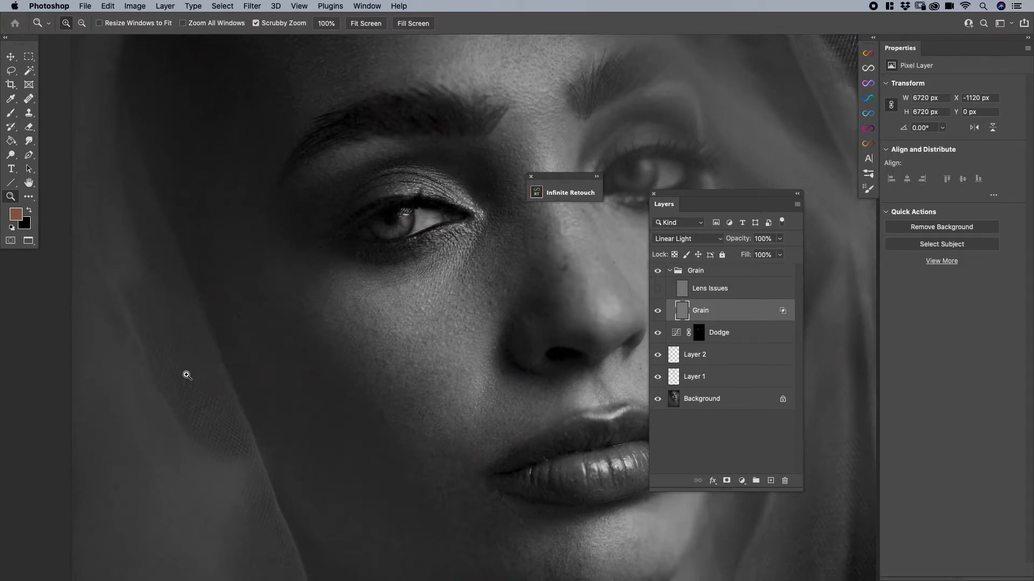
key(v)
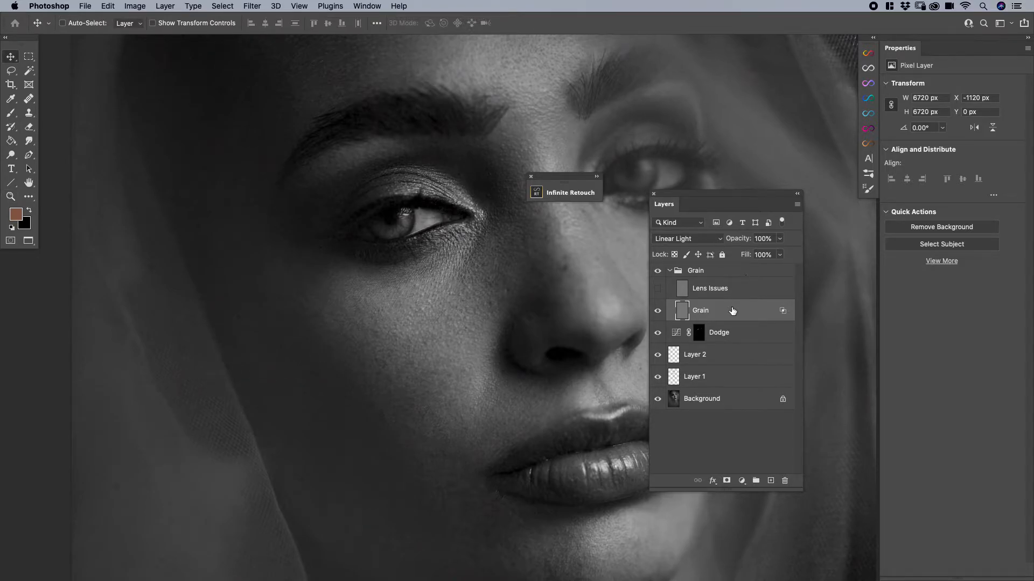
click(589, 195)
drag(456, 187, 566, 230)
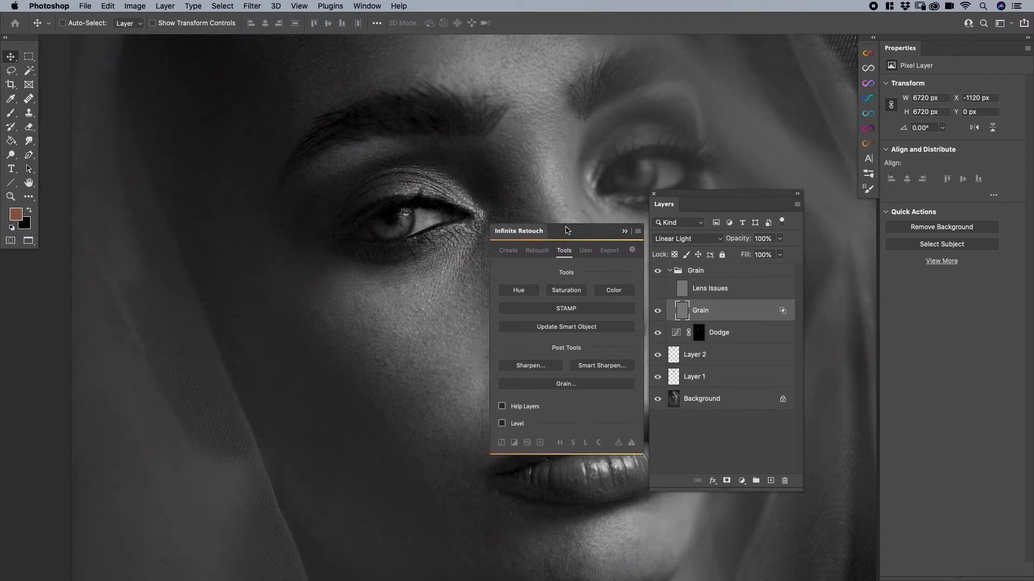
Reapply Holy Grain with the Kodak GOLD200 film type, grain amount at 100 and lens damage amount at its minimum
click(575, 388)
click(491, 234)
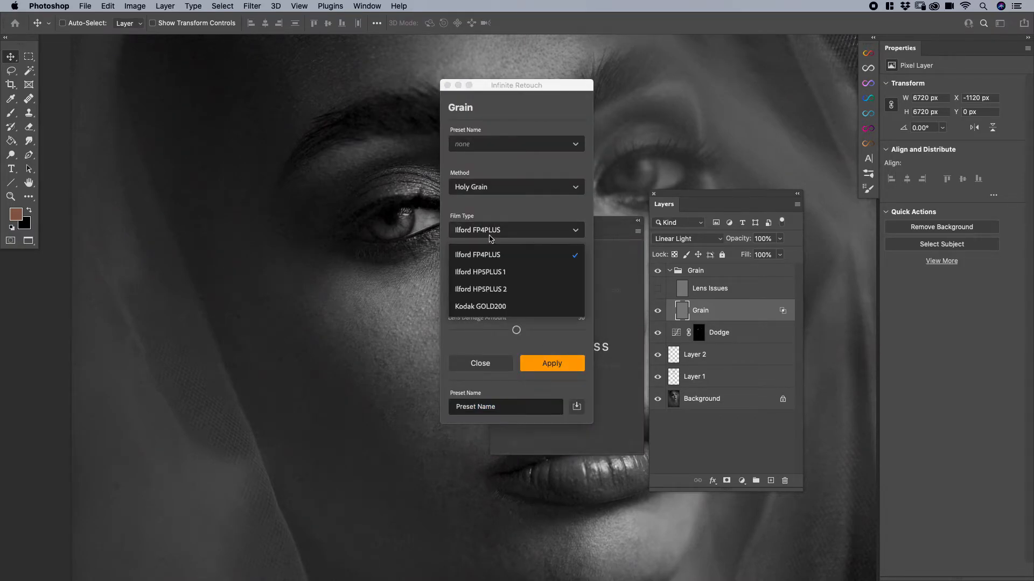
click(485, 306)
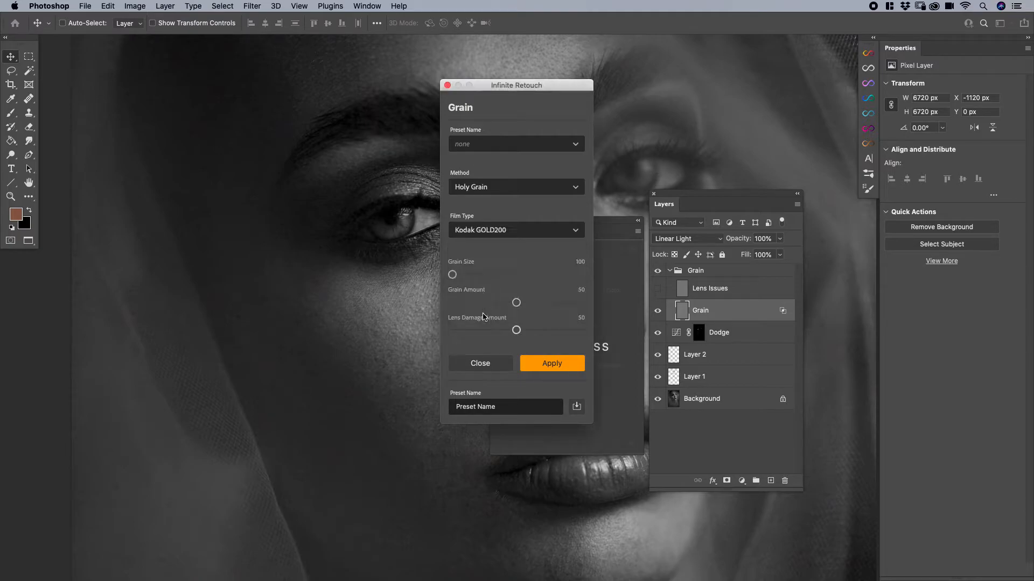
drag(511, 332, 432, 334)
drag(516, 302, 600, 305)
click(551, 362)
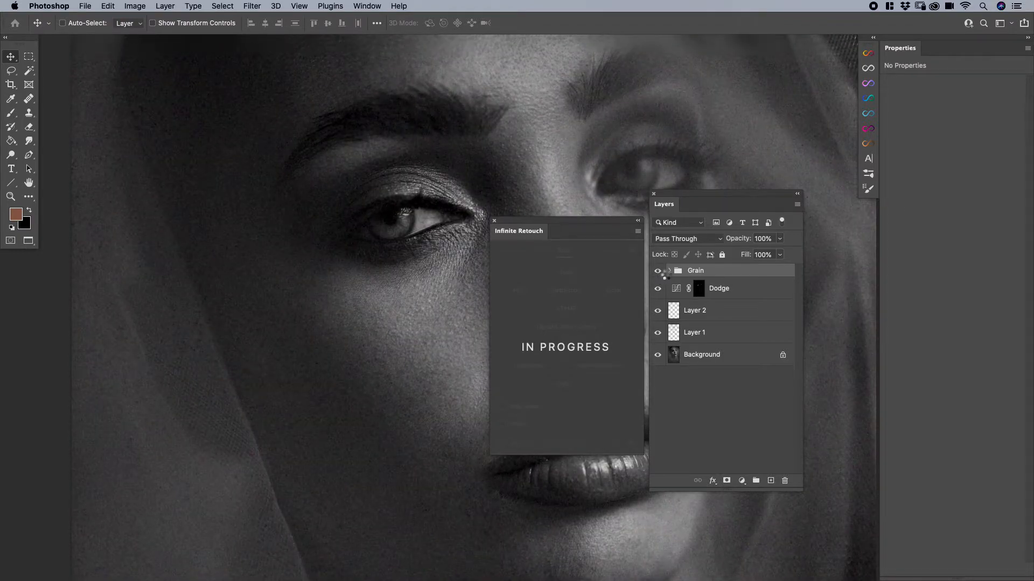
click(496, 363)
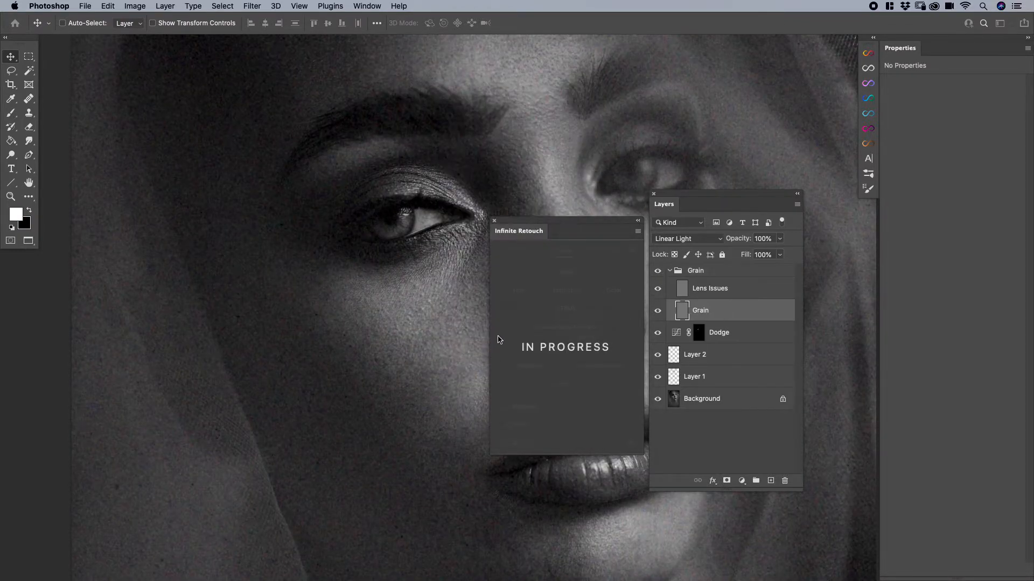
Expand the new Grain group and select its Grain layer to judge the grain on the whole portrait
click(669, 271)
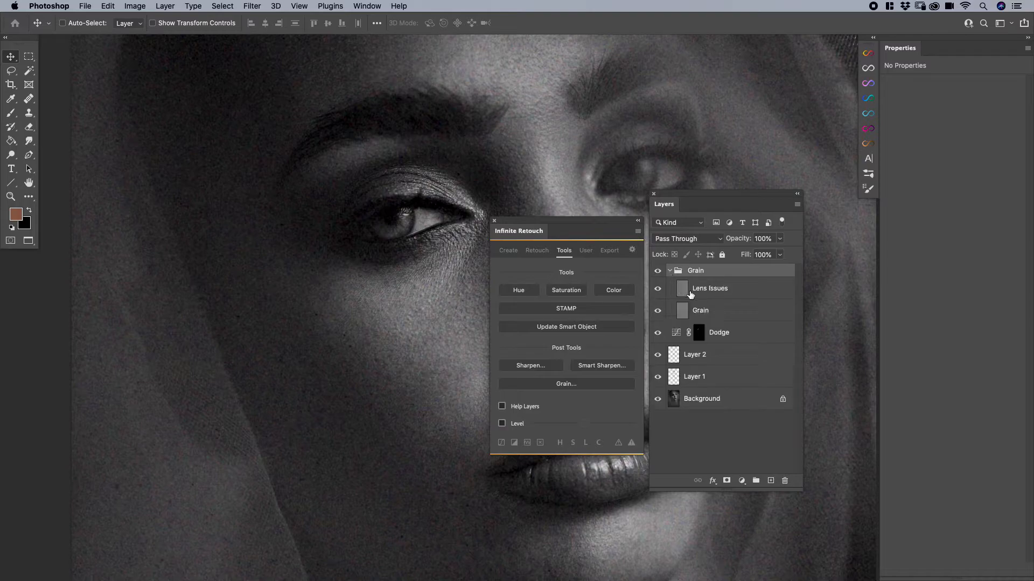
click(709, 294)
click(707, 308)
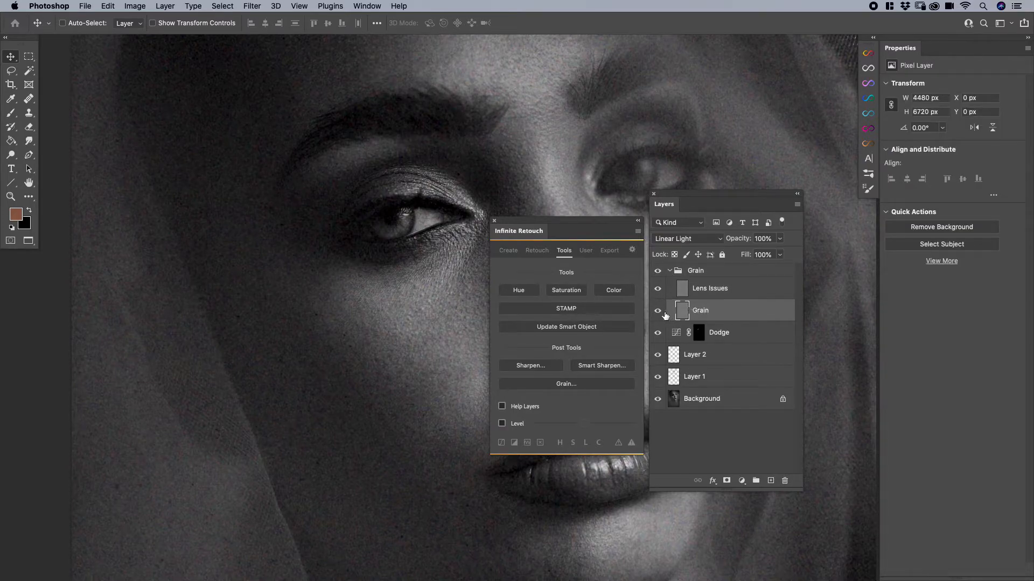
drag(407, 322, 312, 319)
key(z)
drag(385, 318, 352, 320)
key(v)
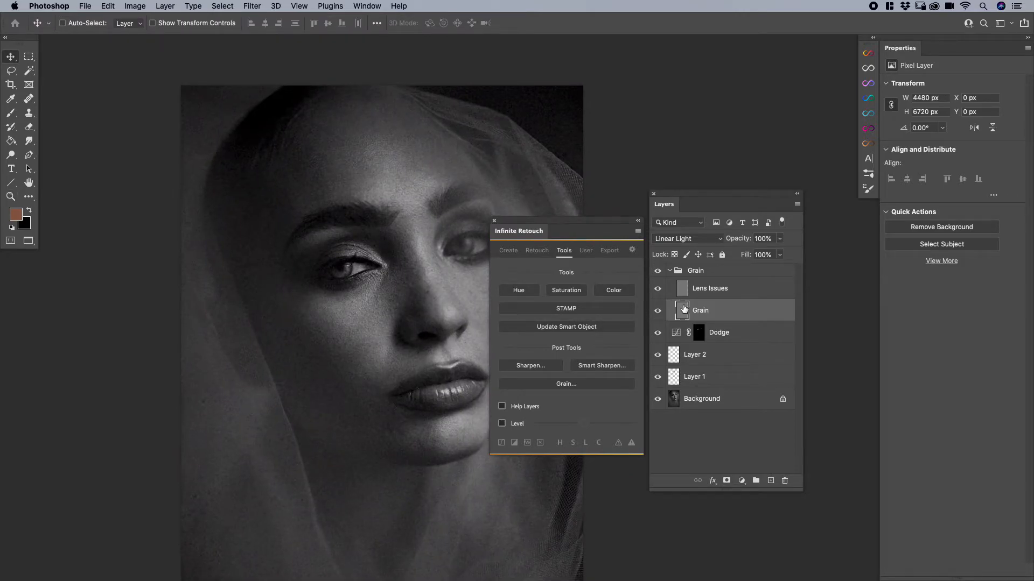
Switch the Grain layer's blend mode to Soft Light and compare the face with the layer hidden and shown
click(691, 241)
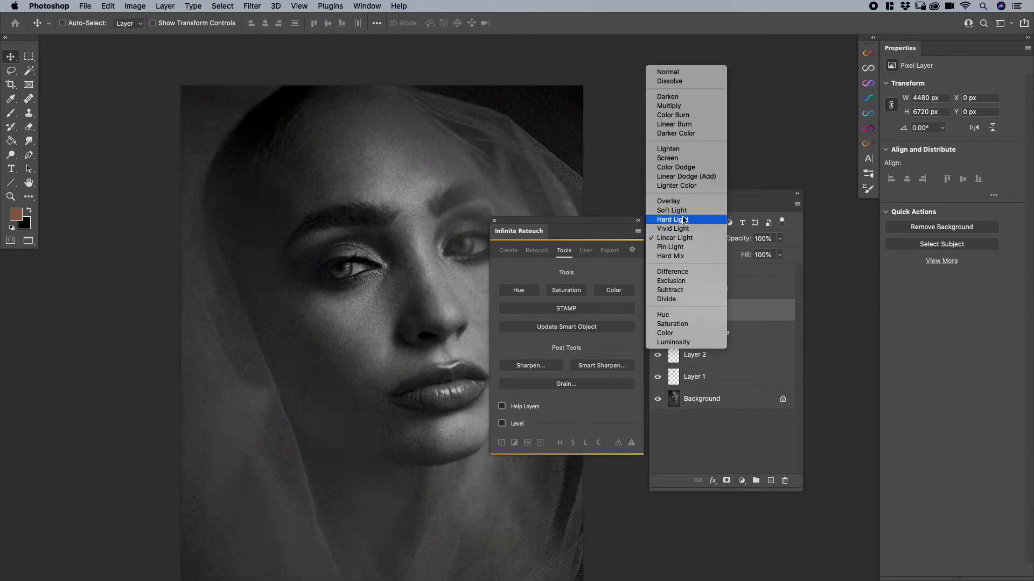
key(Escape)
key(z)
drag(338, 346, 361, 343)
key(v)
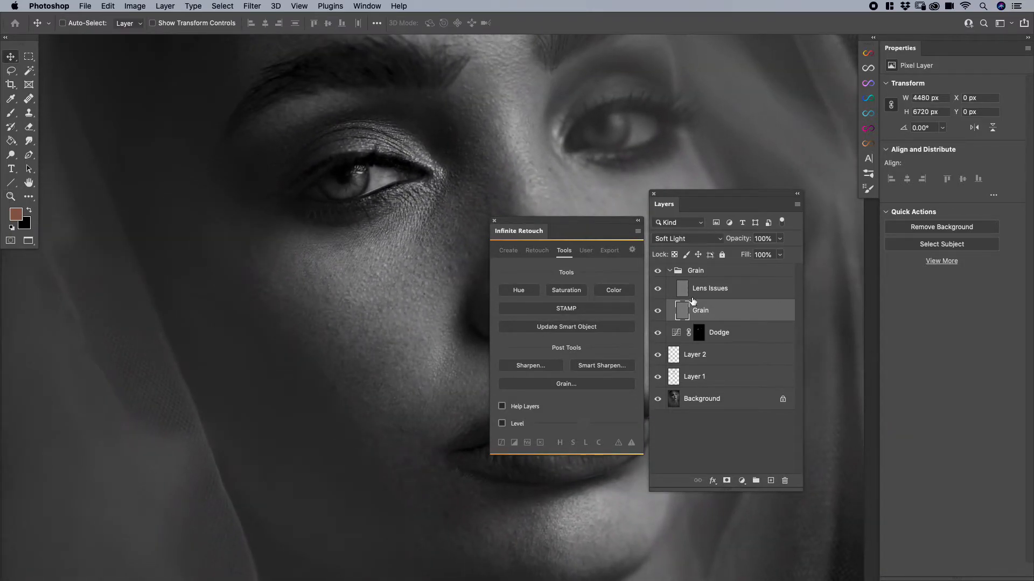
click(658, 311)
click(657, 311)
drag(265, 337, 406, 247)
Set the Grain layer's blend mode back to Linear Light and inspect the full portrait
click(673, 240)
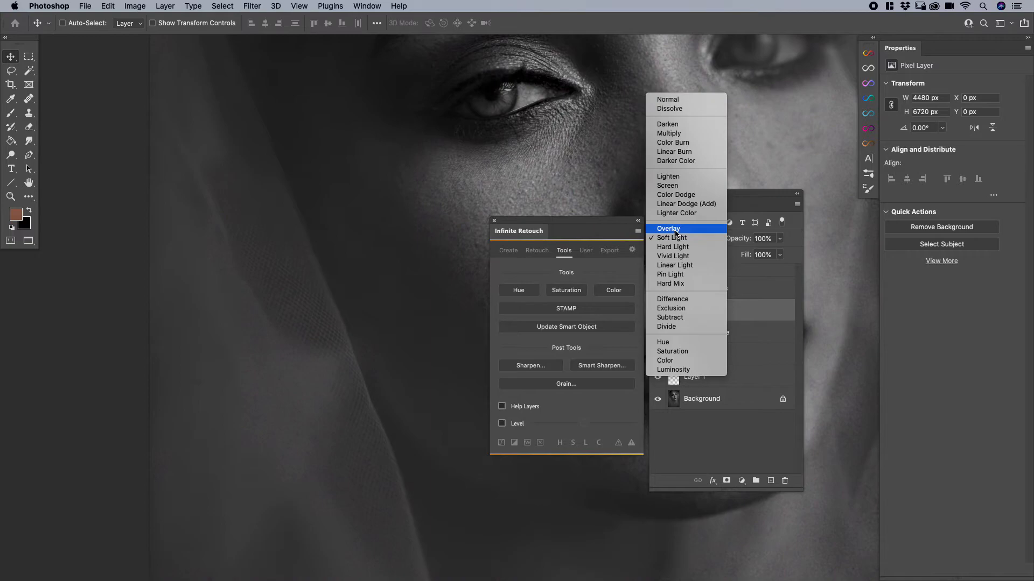
click(672, 265)
drag(284, 227, 217, 258)
key(z)
mouse_move(385, 254)
mouse_down()
mouse_move(341, 255)
mouse_move(378, 248)
mouse_up()
key(v)
Reposition Infinite Retouch slightly and apply Holy Grain with the Ilford FP4PLUS film type and grain size at 180
mouse_move(532, 228)
mouse_down()
mouse_move(547, 231)
mouse_move(523, 247)
mouse_up()
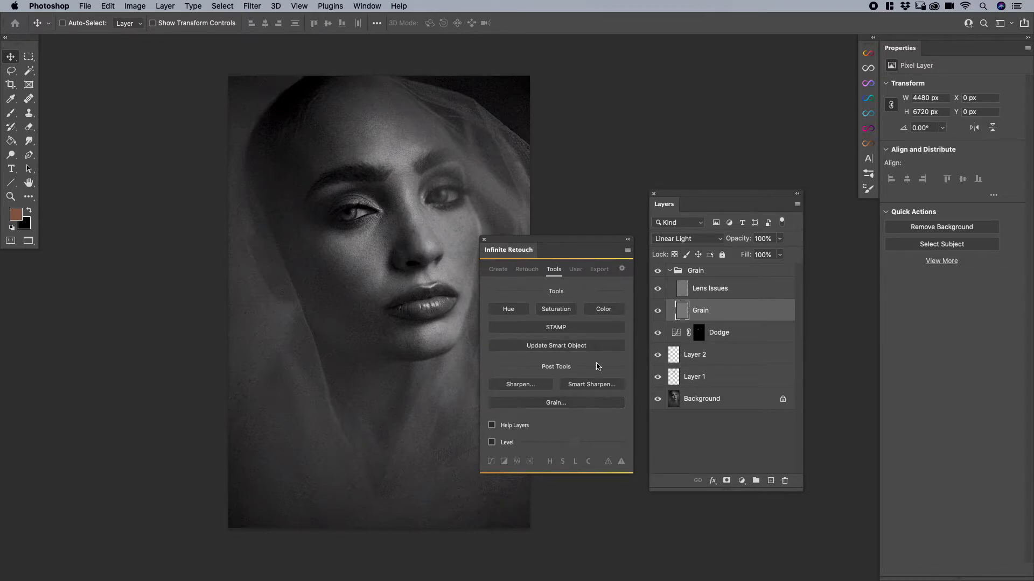
click(550, 407)
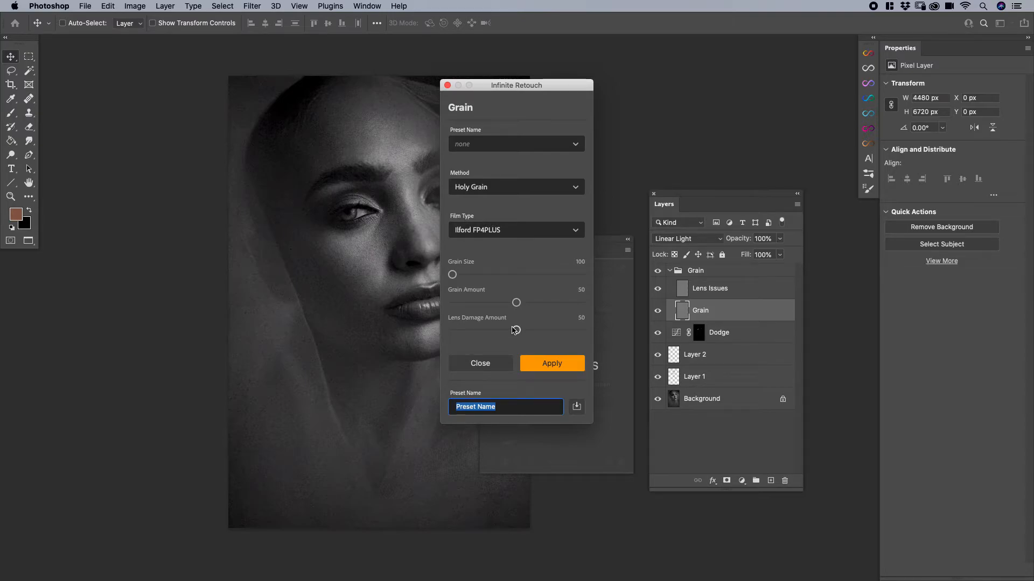
click(453, 274)
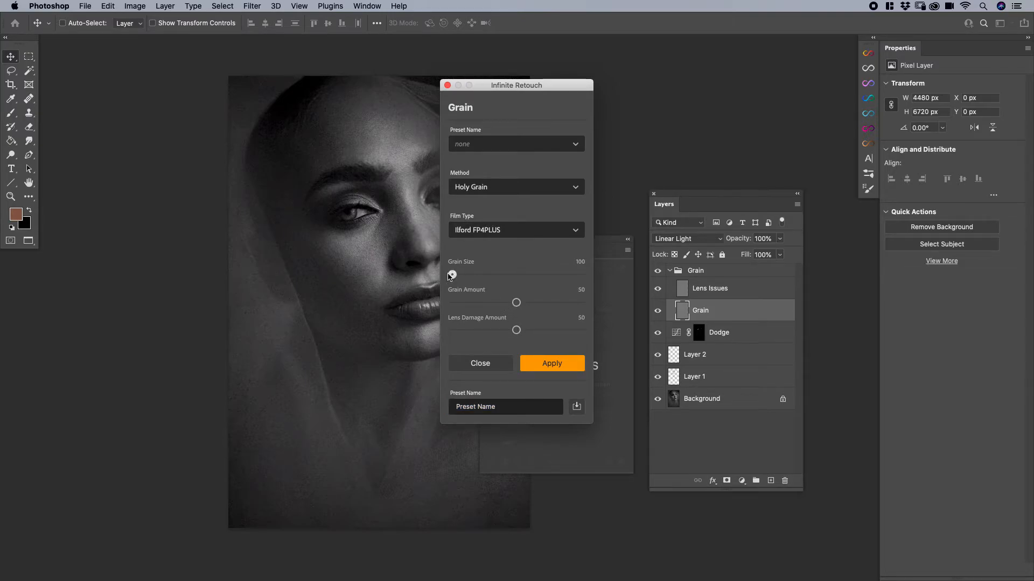
drag(465, 277, 555, 276)
click(568, 361)
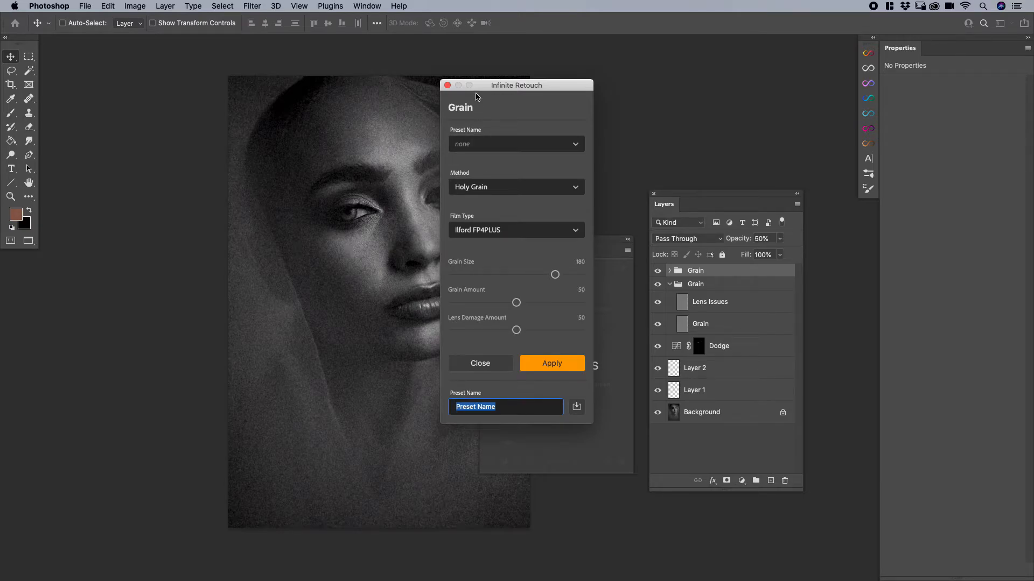
Keep the Ilford FP4PLUS film type and save the current grain settings as a preset named BIG GRAIN
click(506, 234)
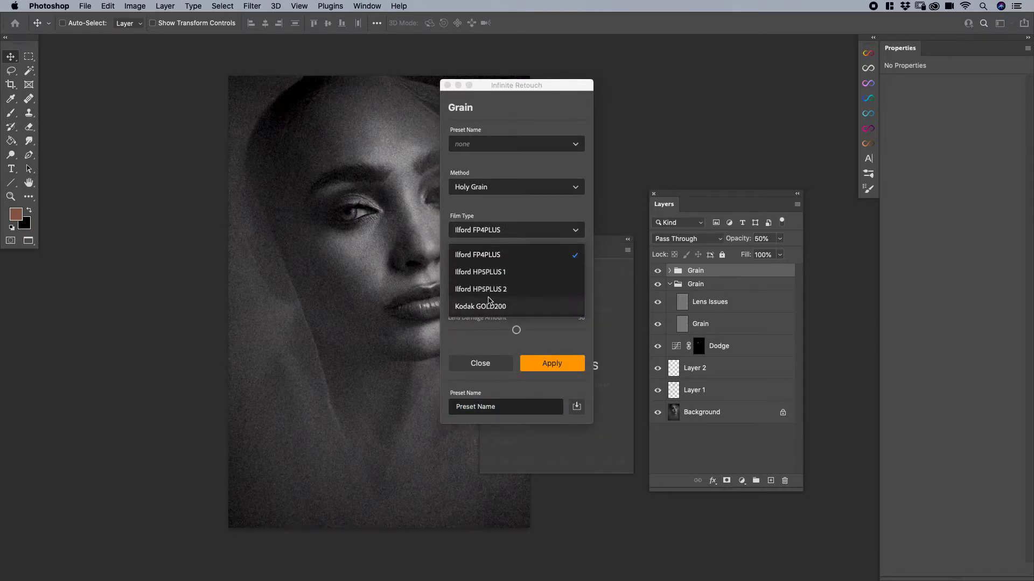
click(485, 255)
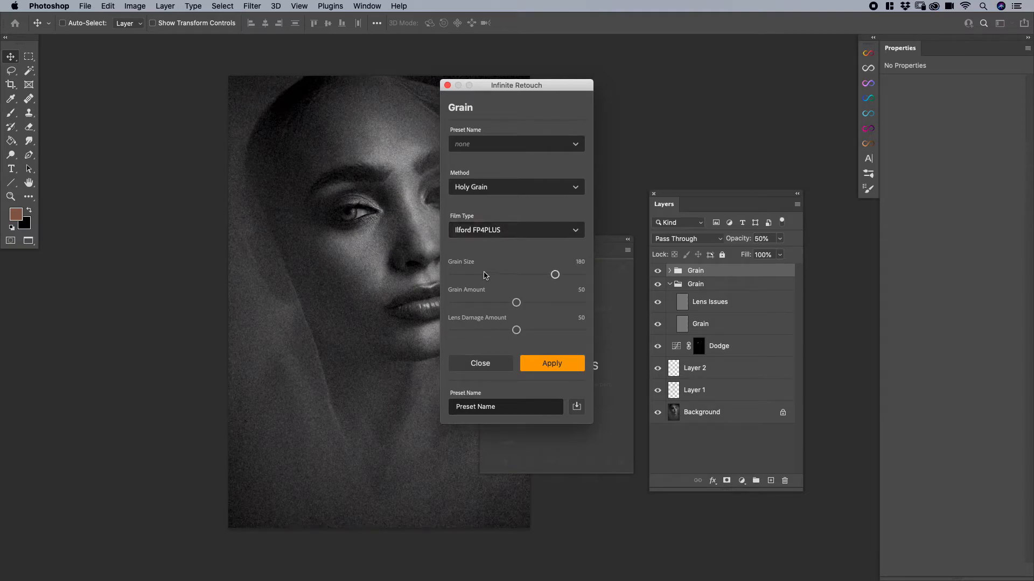
double_click(500, 406)
triple_click(501, 406)
text(BIG GRAIN)
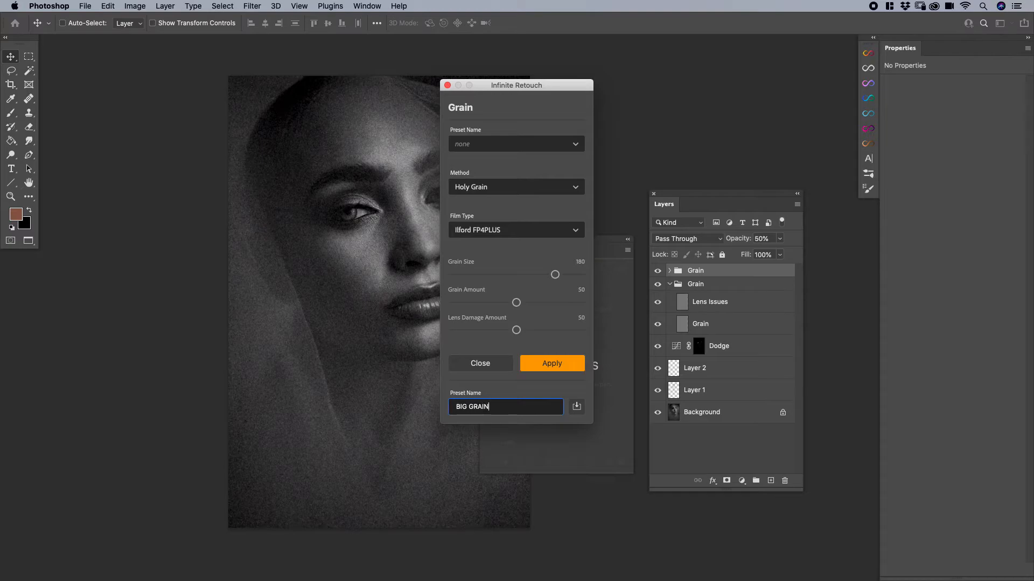
click(575, 409)
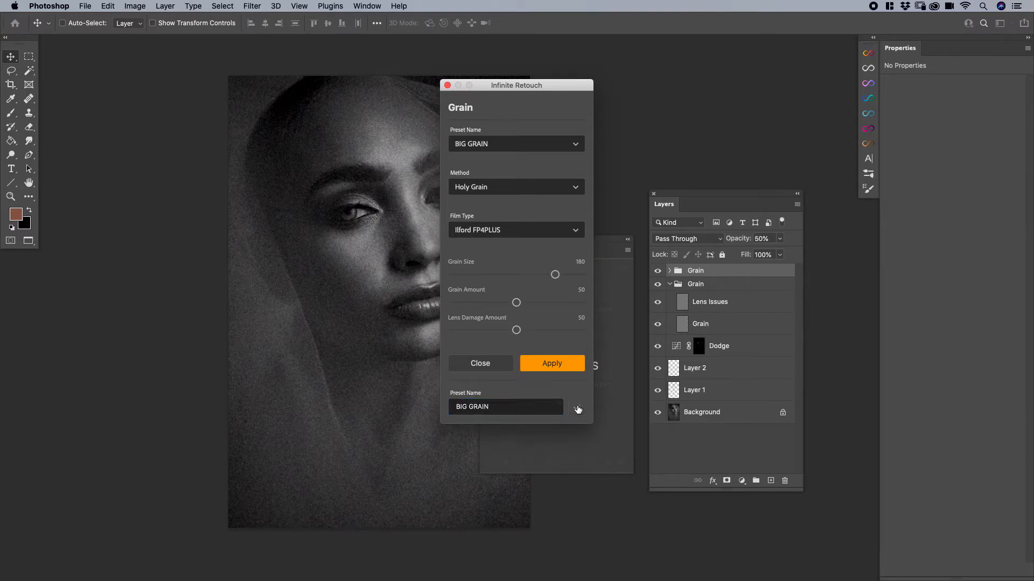
Check the grain preset list, close and reopen the Grain dialog, and load the BIG GRAIN preset
click(480, 149)
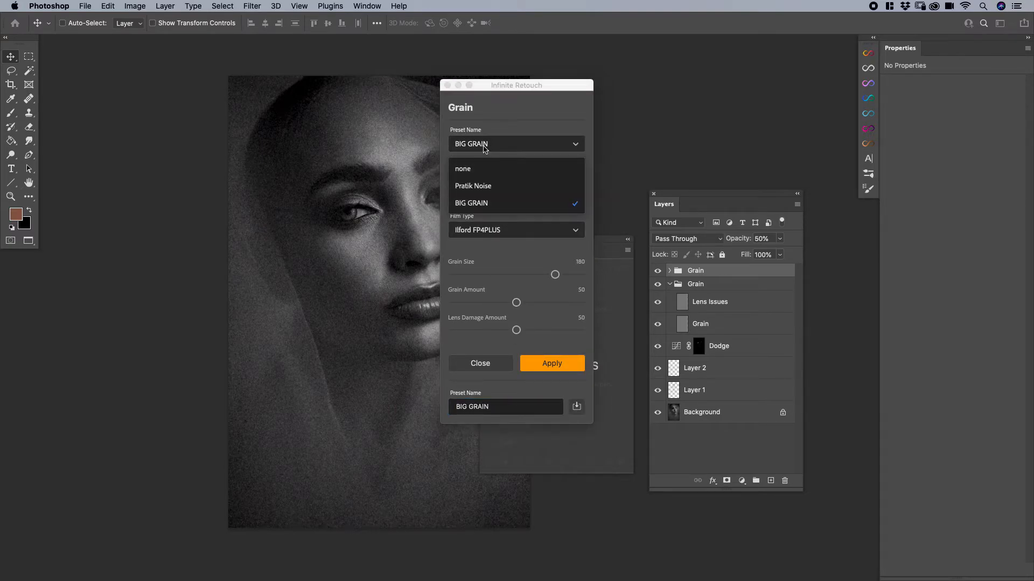
click(485, 149)
click(486, 362)
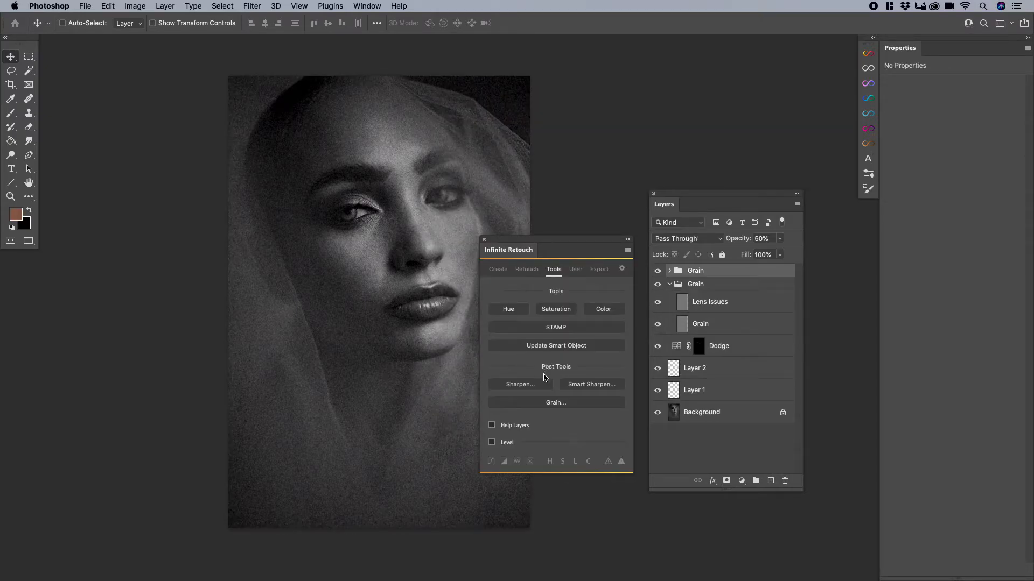
click(555, 403)
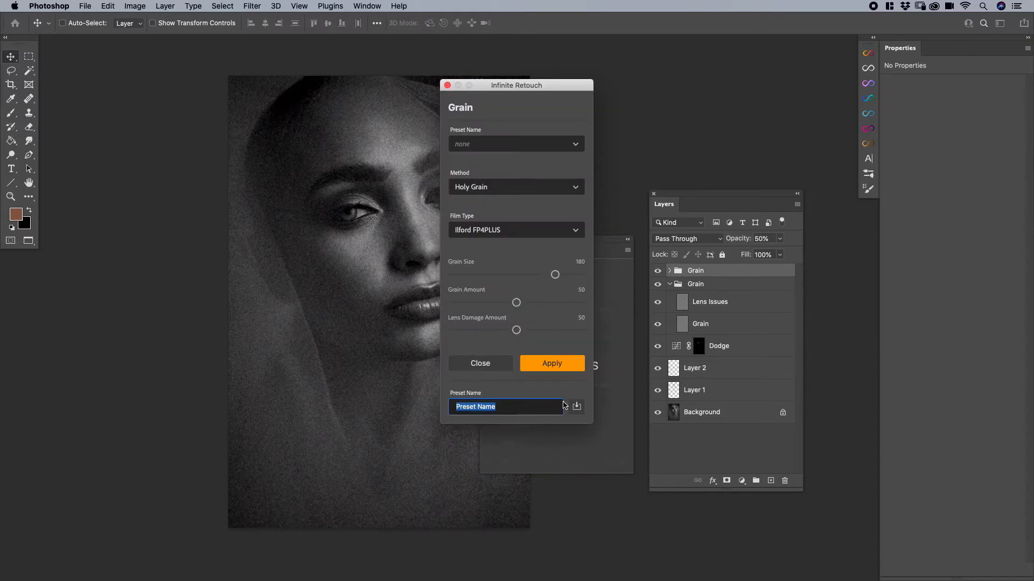
click(477, 143)
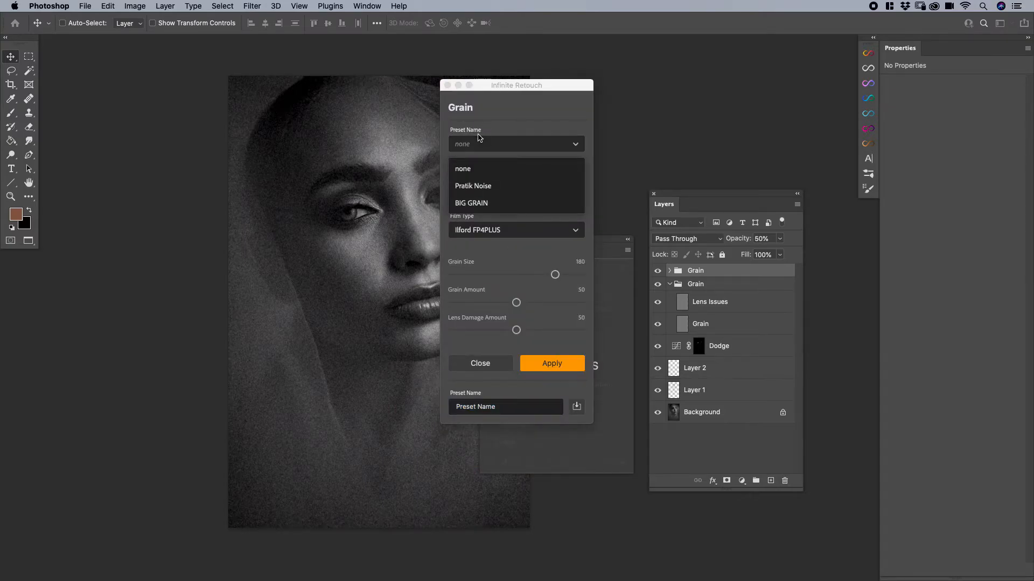
click(472, 203)
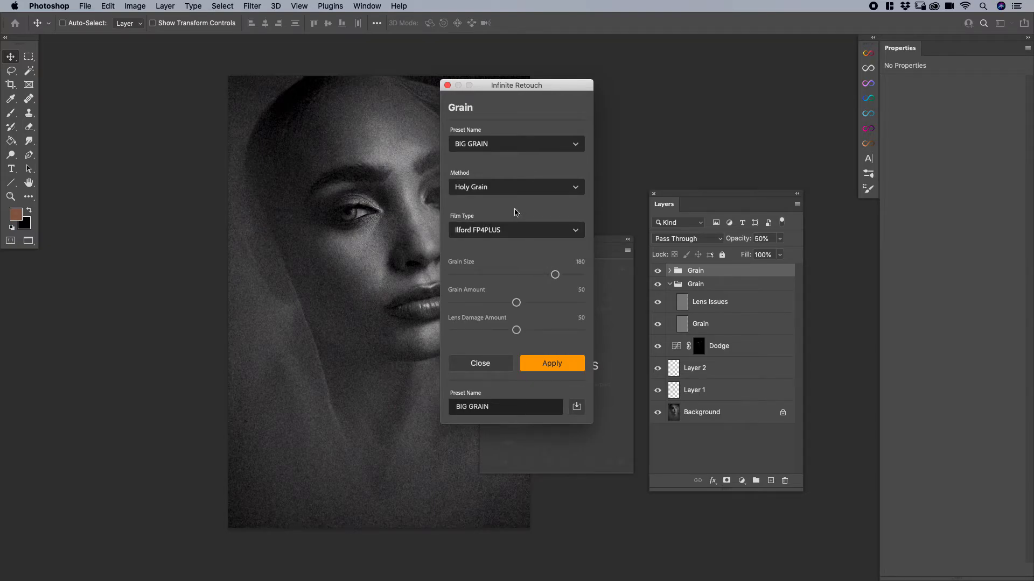
Change the grain method to Digital Noise, apply it with a noise amount of 12 and close the Grain dialog
click(473, 187)
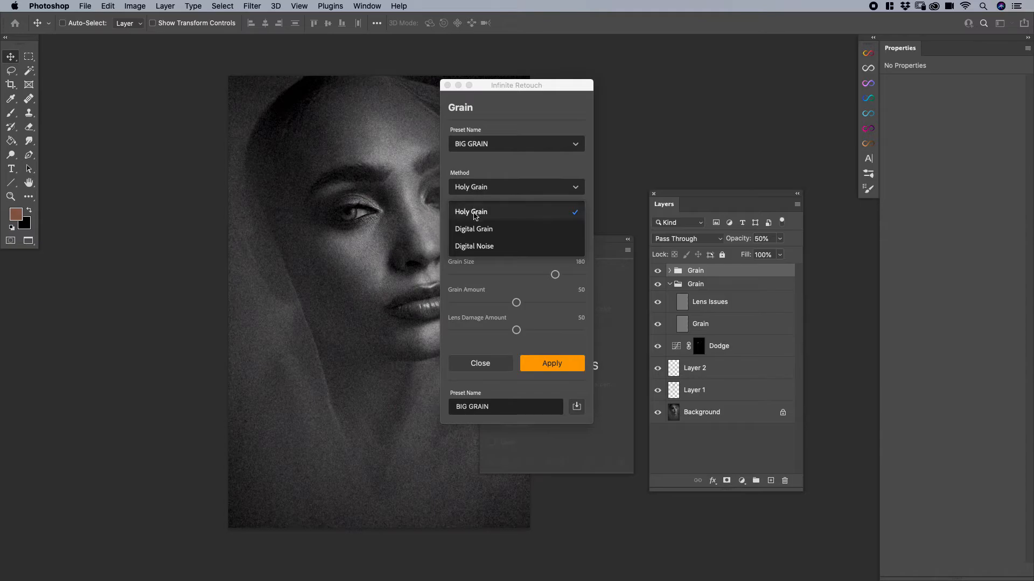
click(474, 248)
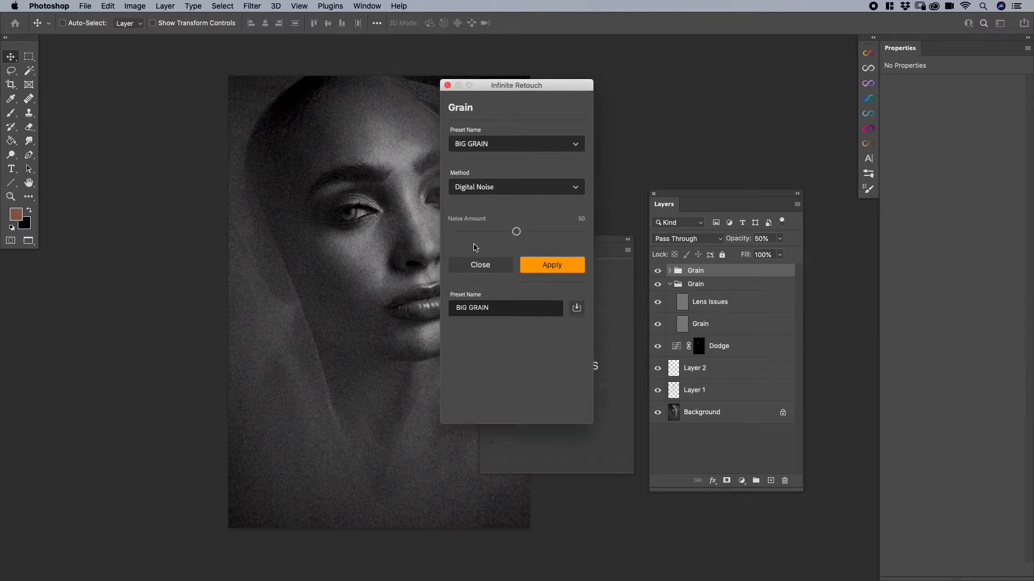
click(459, 232)
drag(459, 232, 466, 232)
click(543, 266)
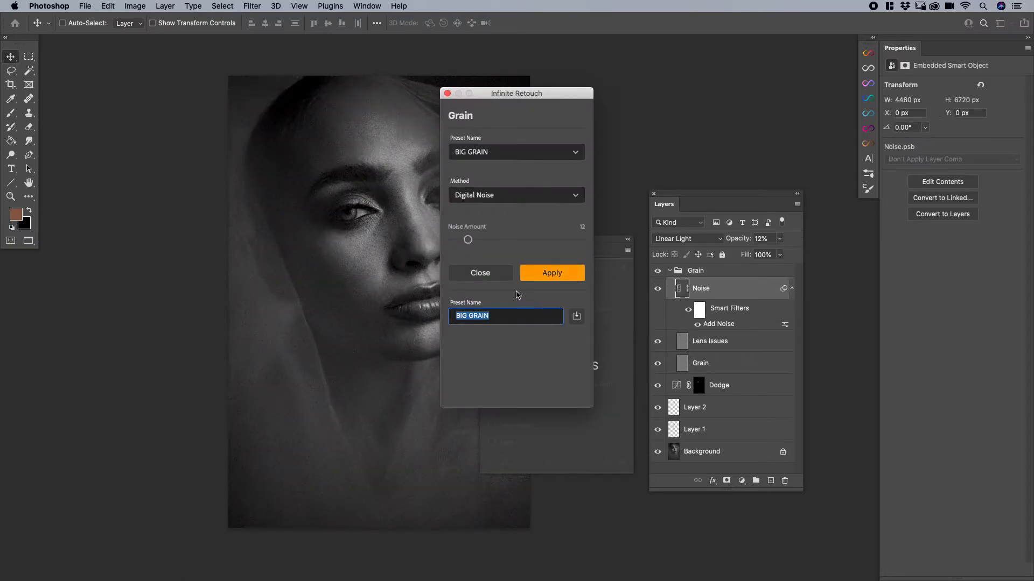
click(480, 273)
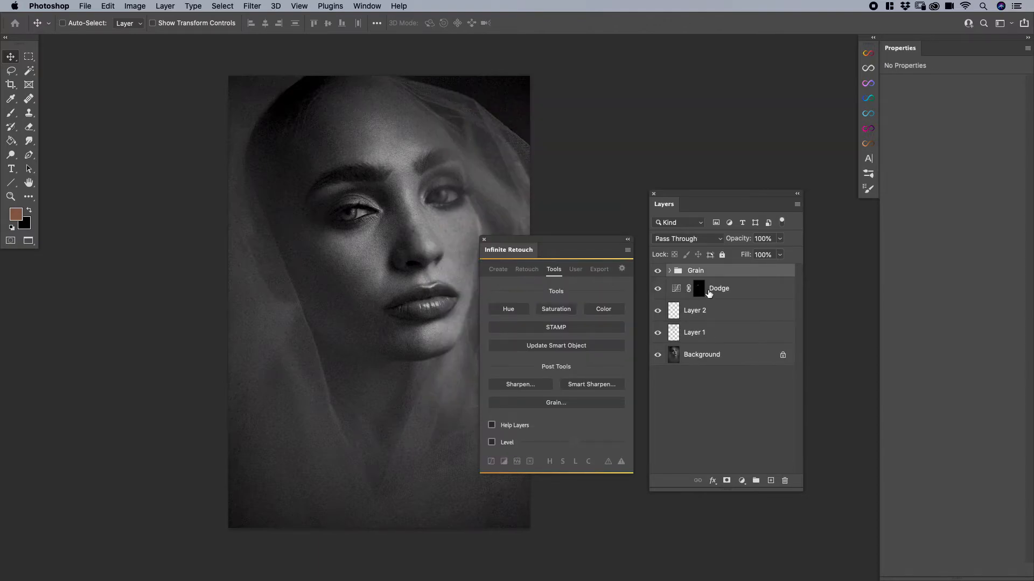
Delete the whole Grain group and apply Digital Noise on its own with a noise amount of 12
click(668, 271)
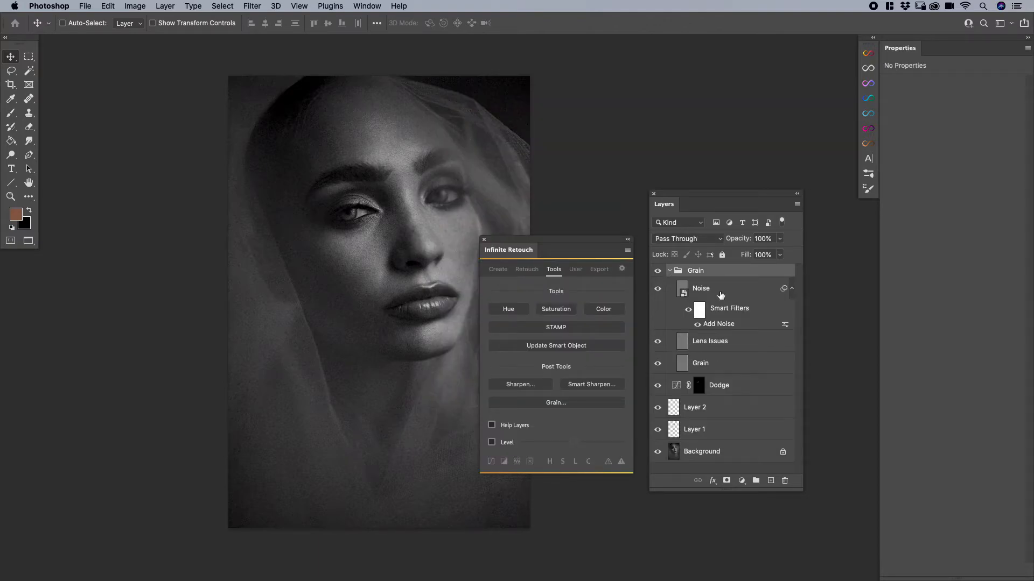
mouse_move(720, 279)
mouse_down()
mouse_move(705, 478)
mouse_move(787, 482)
mouse_up()
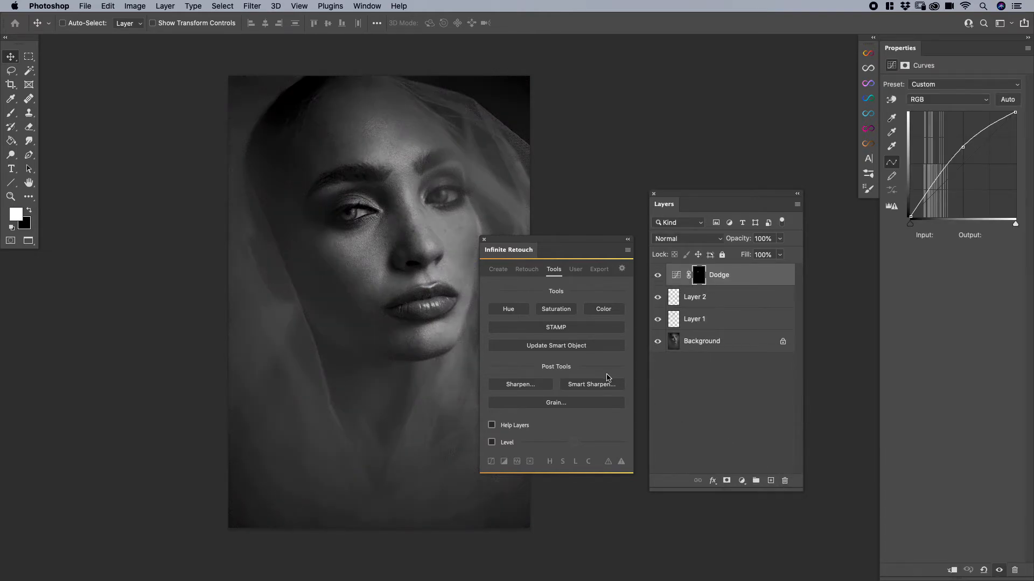
click(547, 404)
click(486, 187)
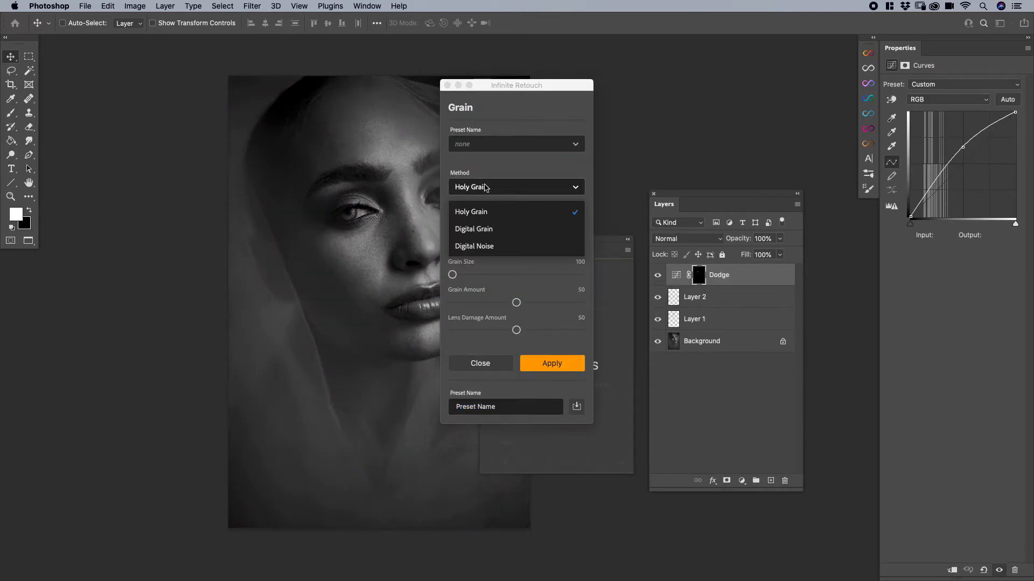
click(486, 250)
drag(515, 232, 466, 233)
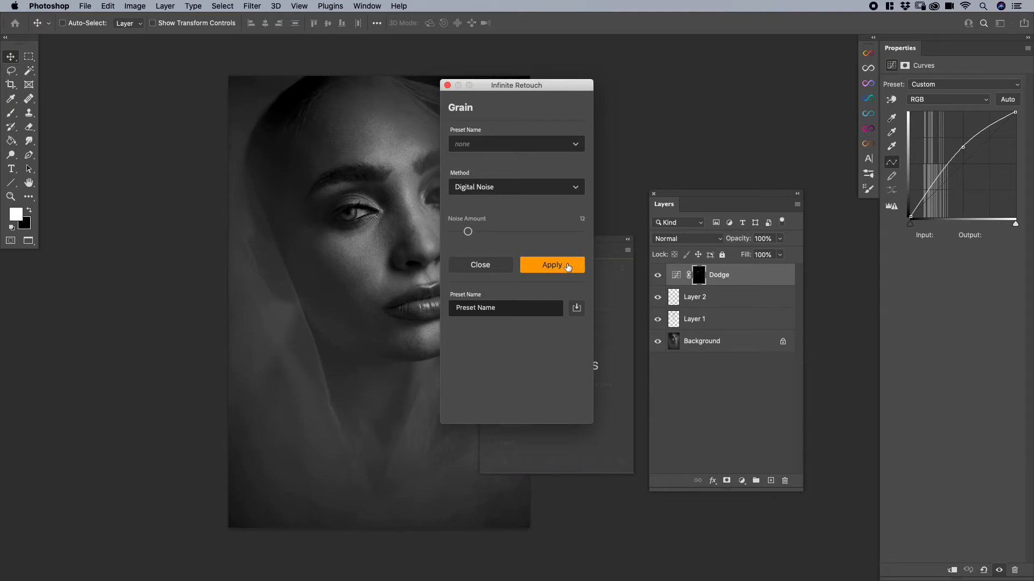
click(552, 265)
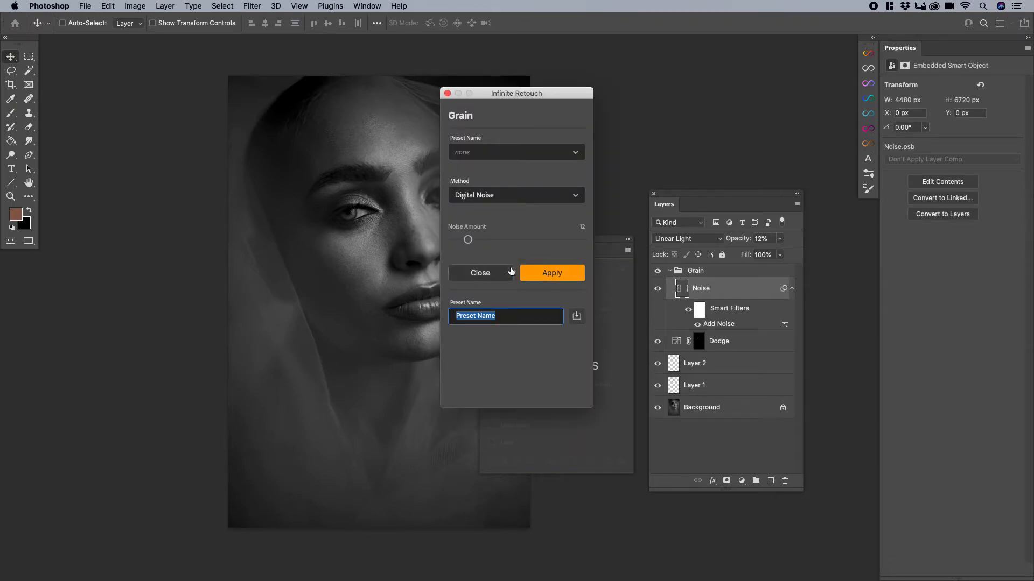
click(495, 273)
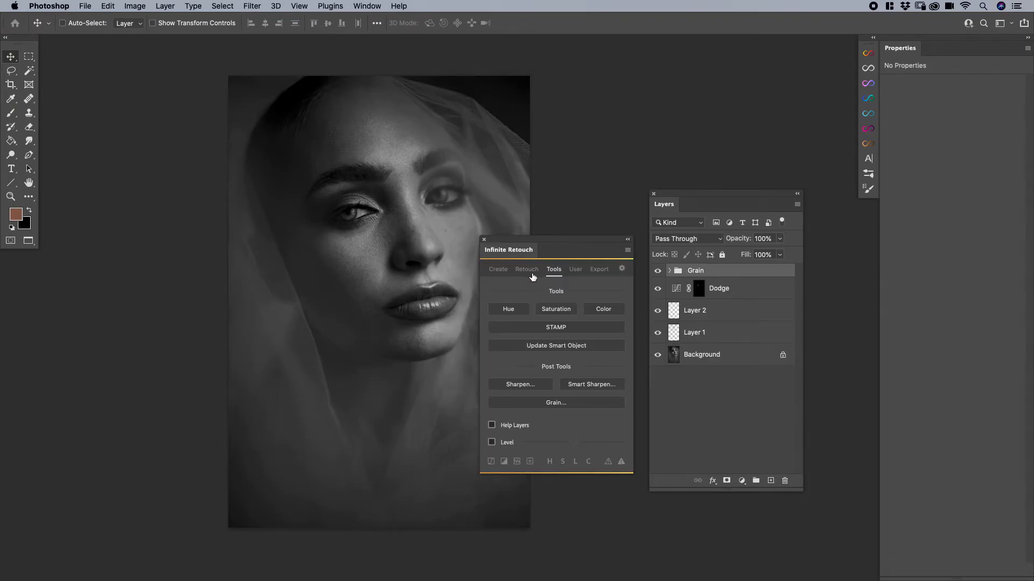
Expand the Grain group and compare the cheek and shadow tones up close with the Noise layer hidden and shown
click(670, 271)
key(z)
drag(347, 266, 349, 260)
key(v)
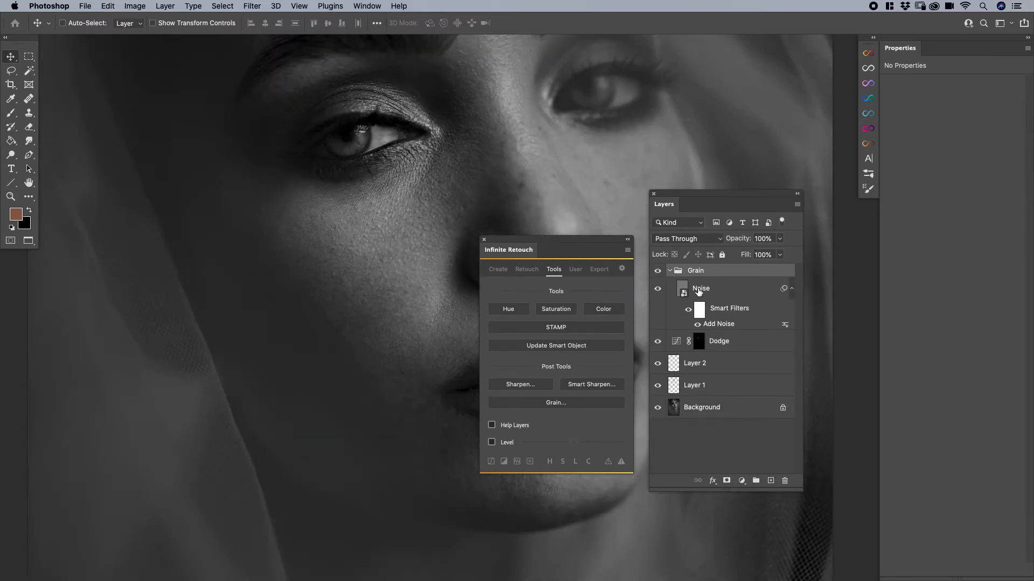
click(658, 290)
key(z)
drag(232, 220, 291, 187)
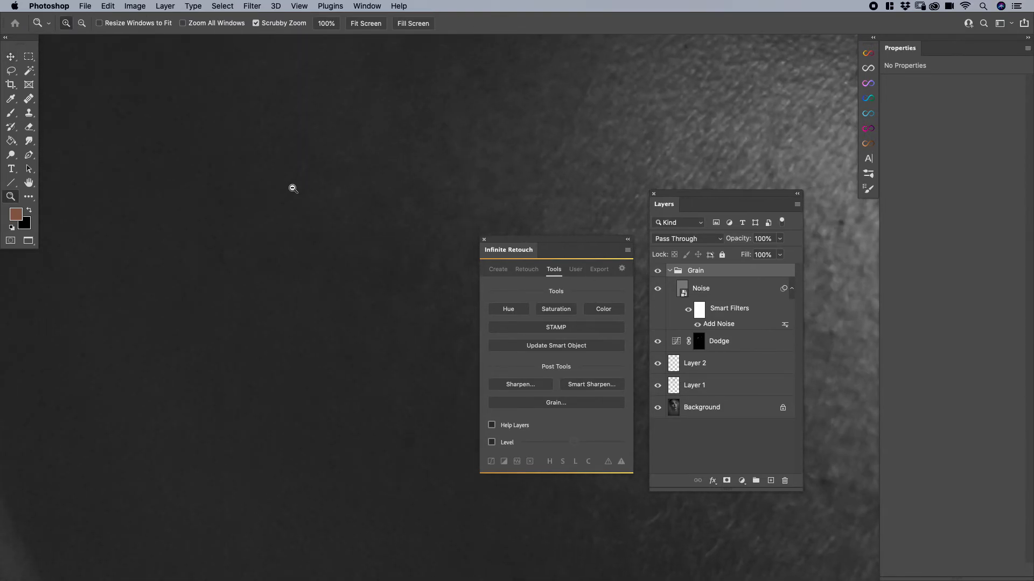
key(v)
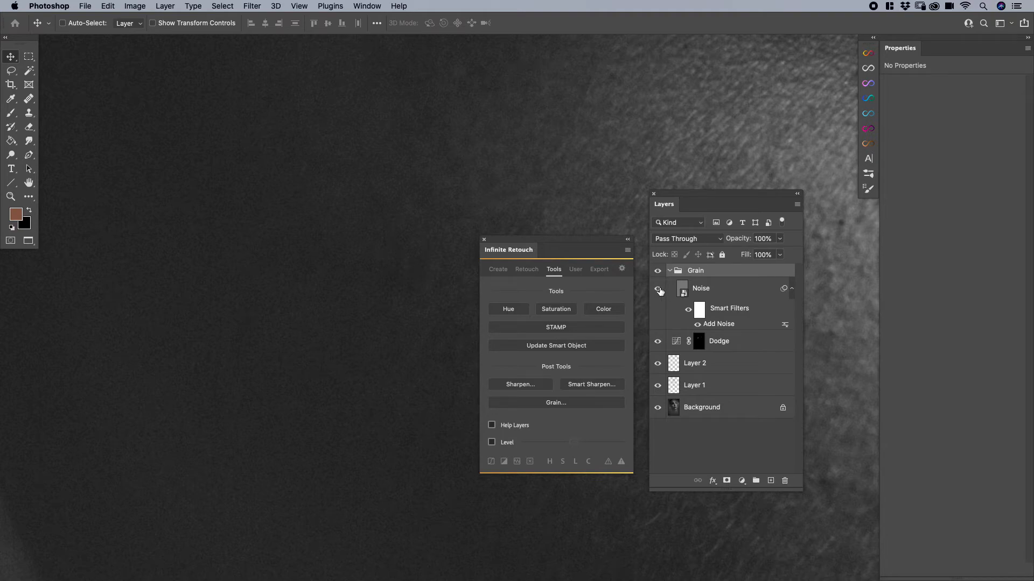
Examine the dark areas around the eye and eyebrow with the Grain group hidden and shown
drag(338, 103, 291, 387)
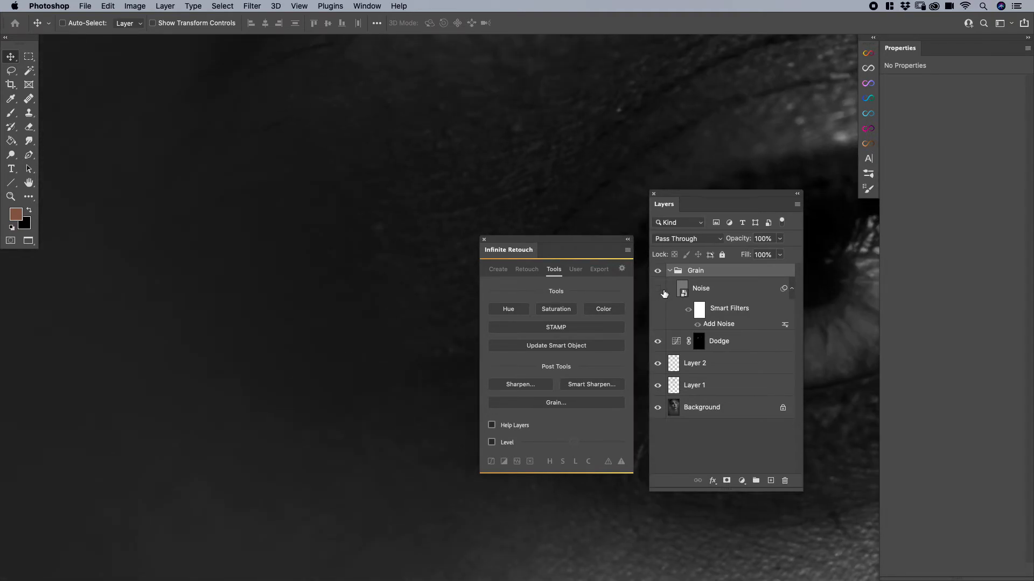
drag(370, 211, 263, 344)
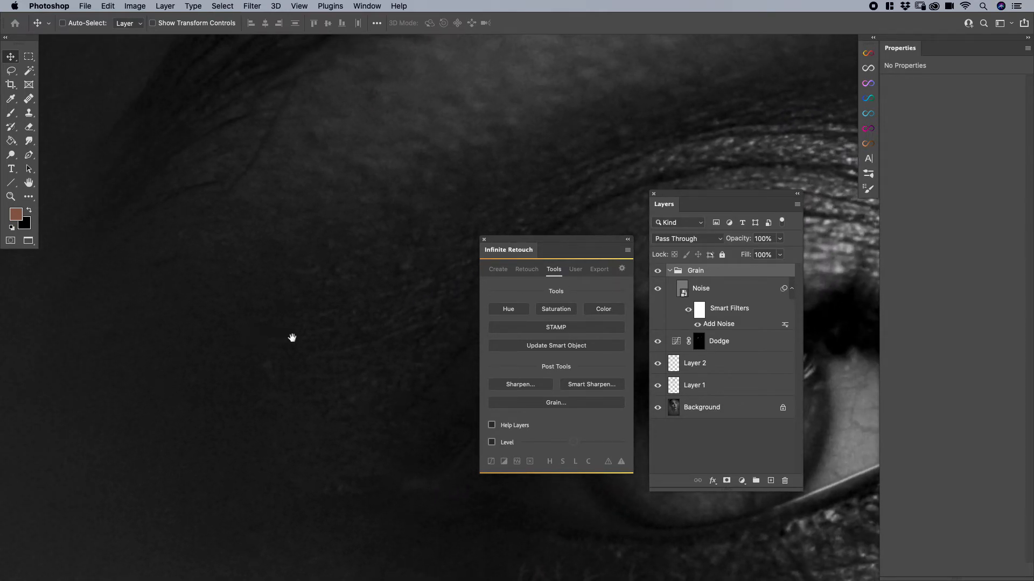
drag(289, 220, 437, 528)
click(657, 271)
click(657, 270)
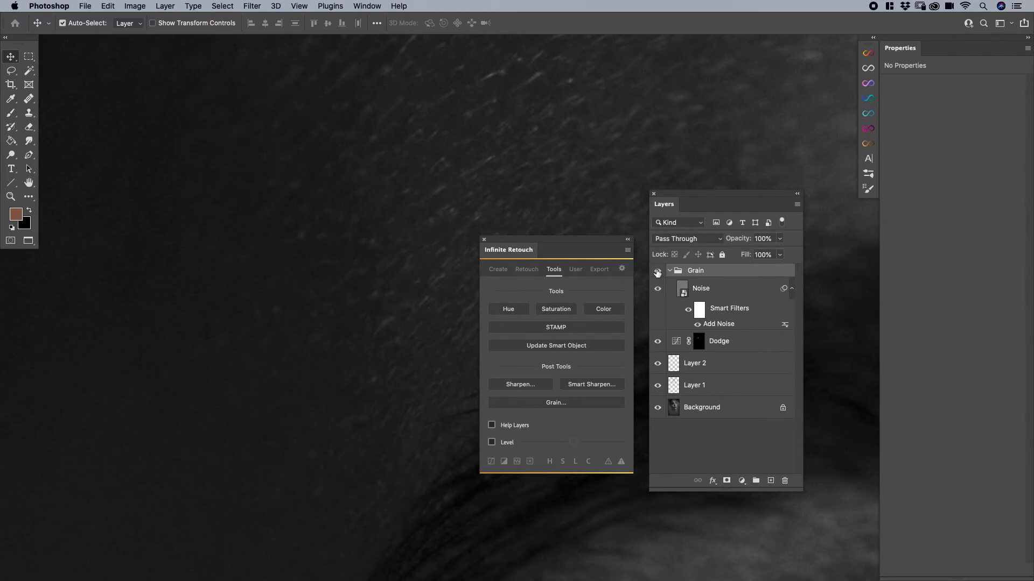
Set the Grain tool to the Digital Noise method with a noise amount of 12
key(super+minus)
key(super+minus)
key(super+minus)
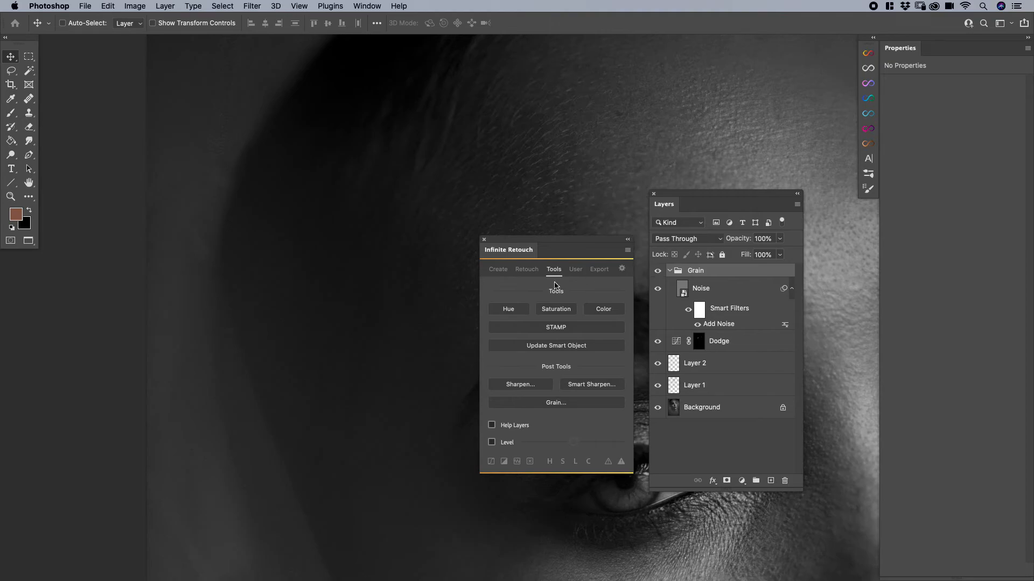
key(super+minus)
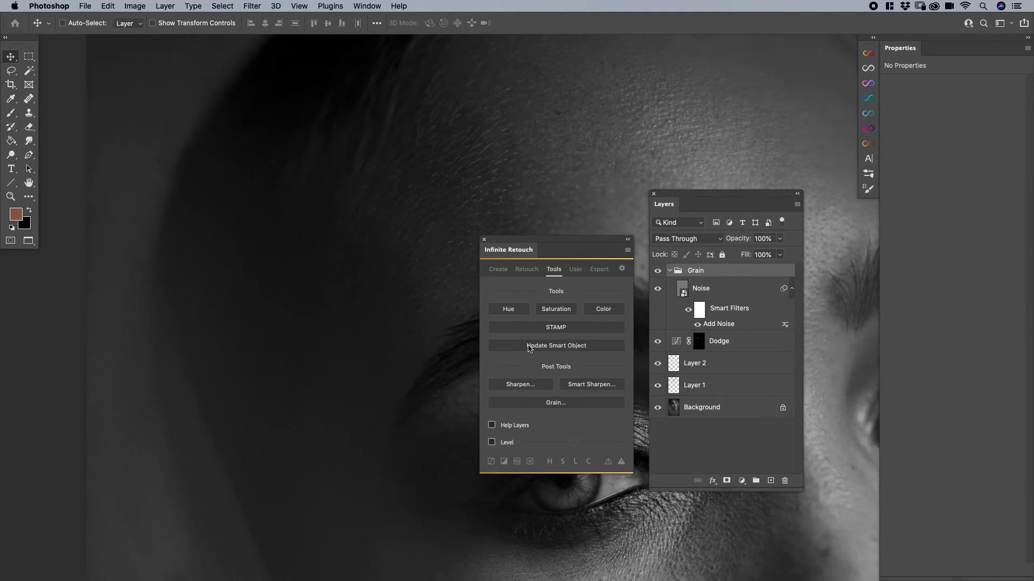
click(564, 405)
click(517, 189)
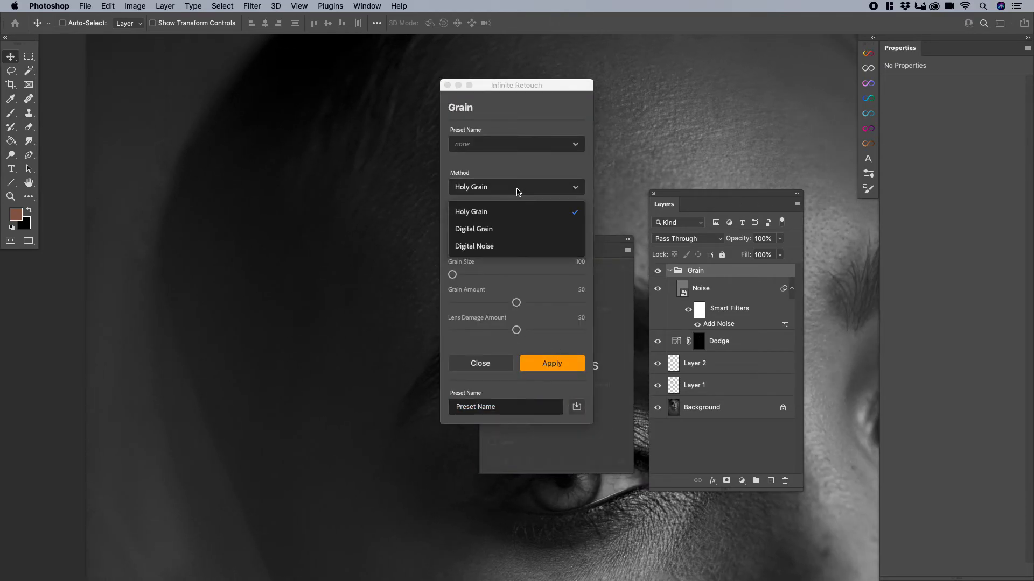
click(490, 249)
drag(514, 231, 468, 233)
Save the Digital Noise settings as a preset named with a person's first name and look it up among the presets
click(485, 305)
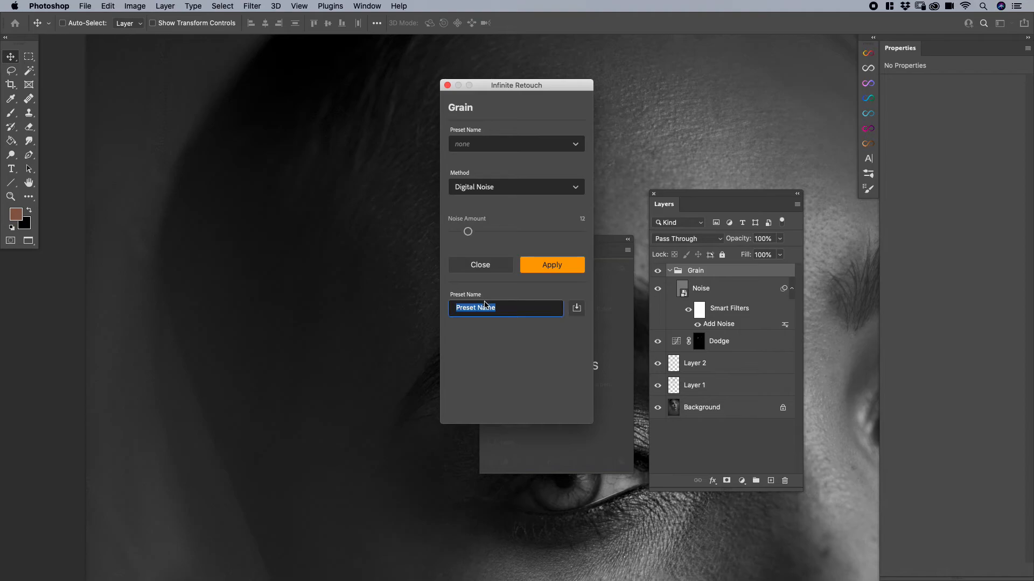
text(Pratik)
click(576, 308)
click(466, 141)
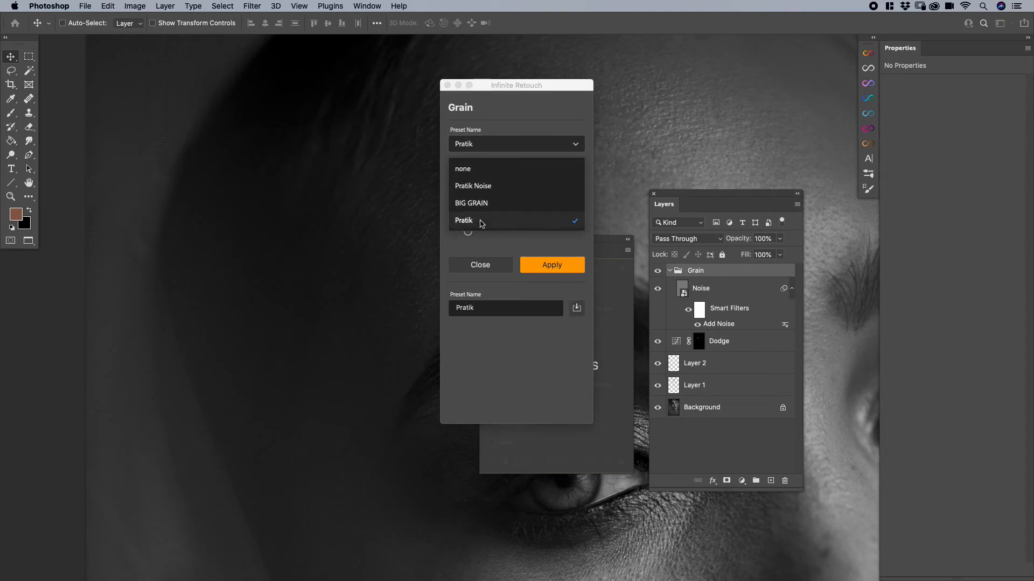
click(487, 125)
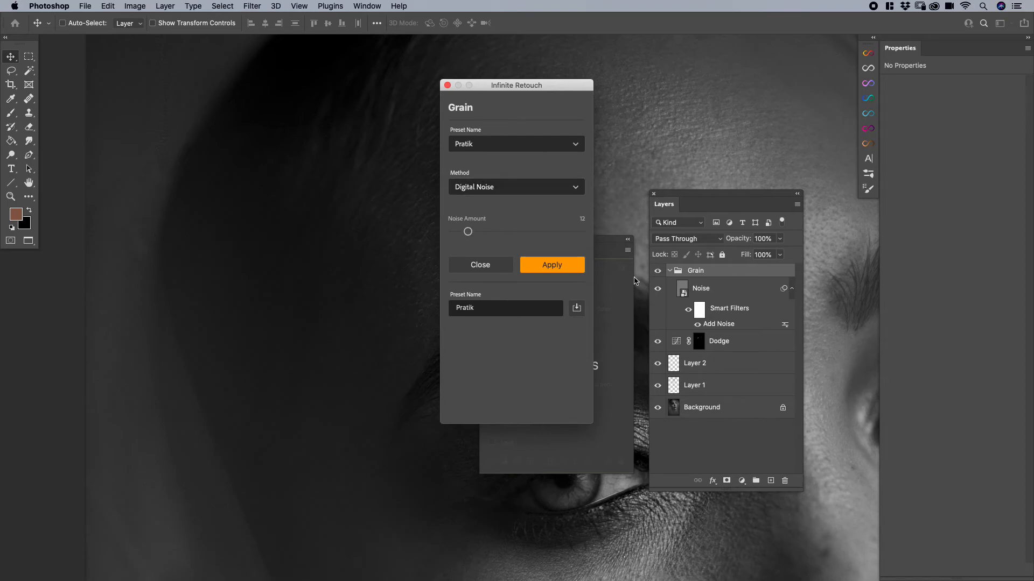
Change the grain method to Digital Grain, apply it with a grain amount of 40 and close the Grain dialog
click(512, 187)
click(490, 229)
click(544, 257)
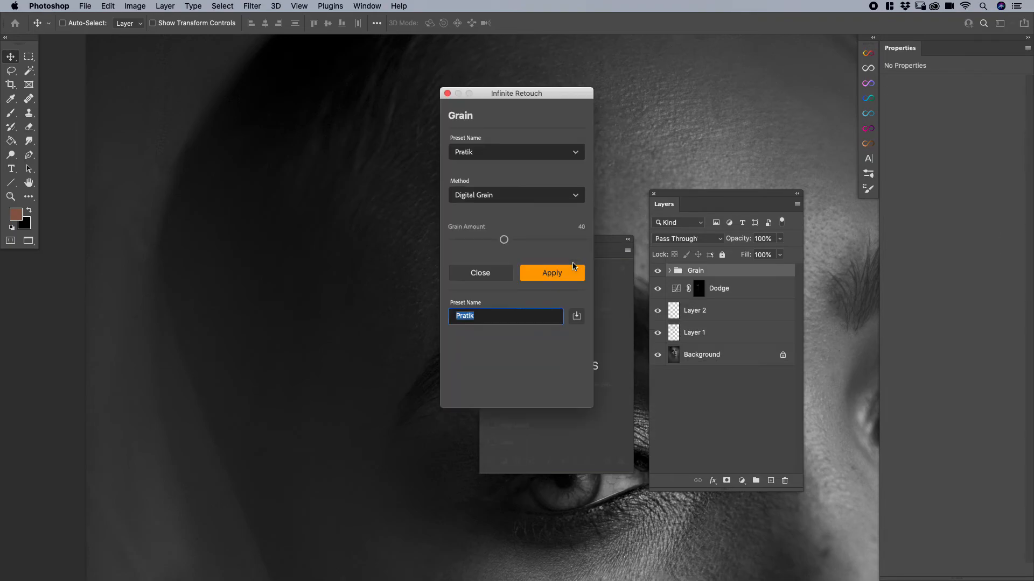
click(492, 272)
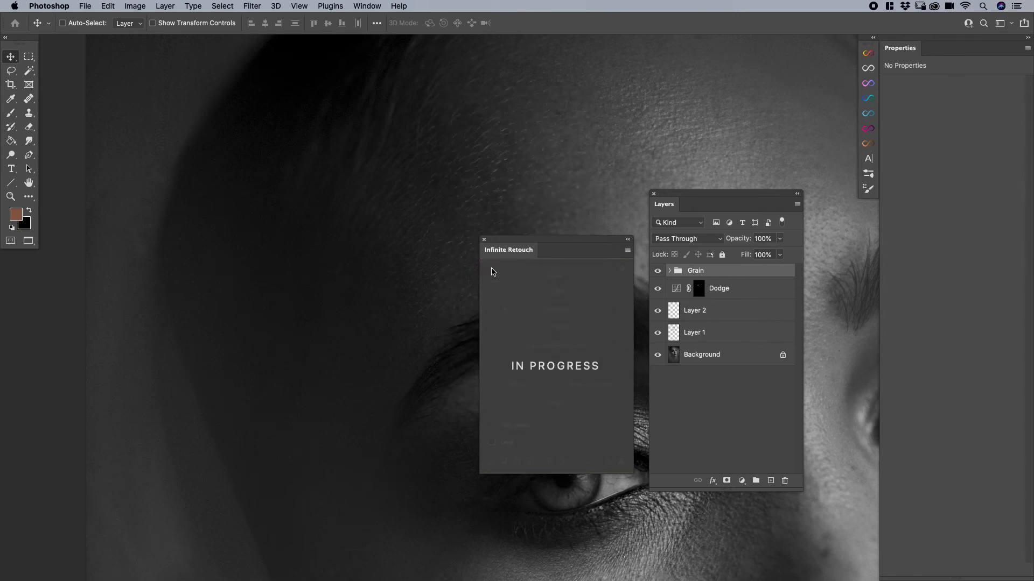
Expand the Grain group and review the grain settings in the upper Noise layer's Blur Gallery smart filter
click(669, 271)
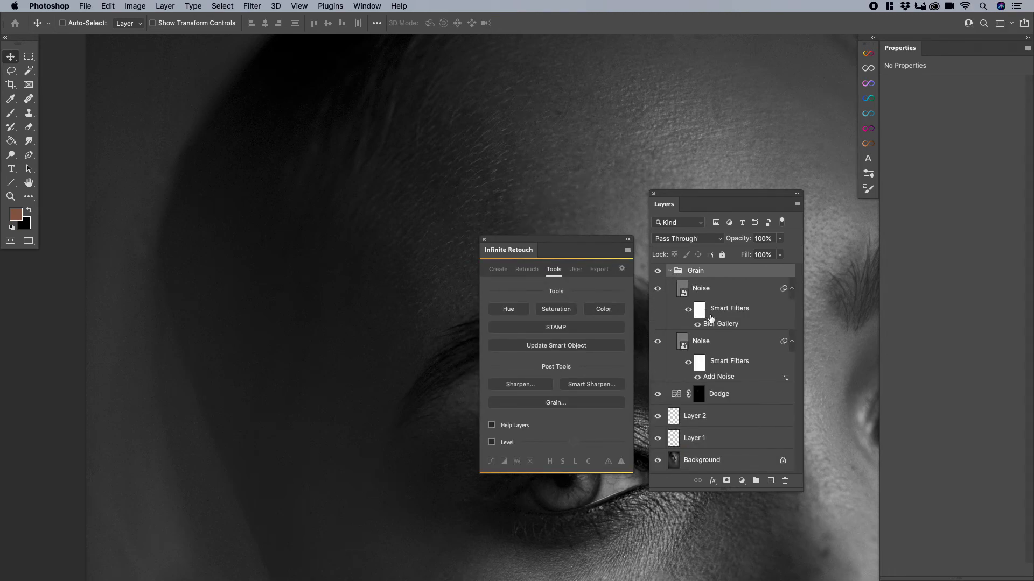
double_click(709, 325)
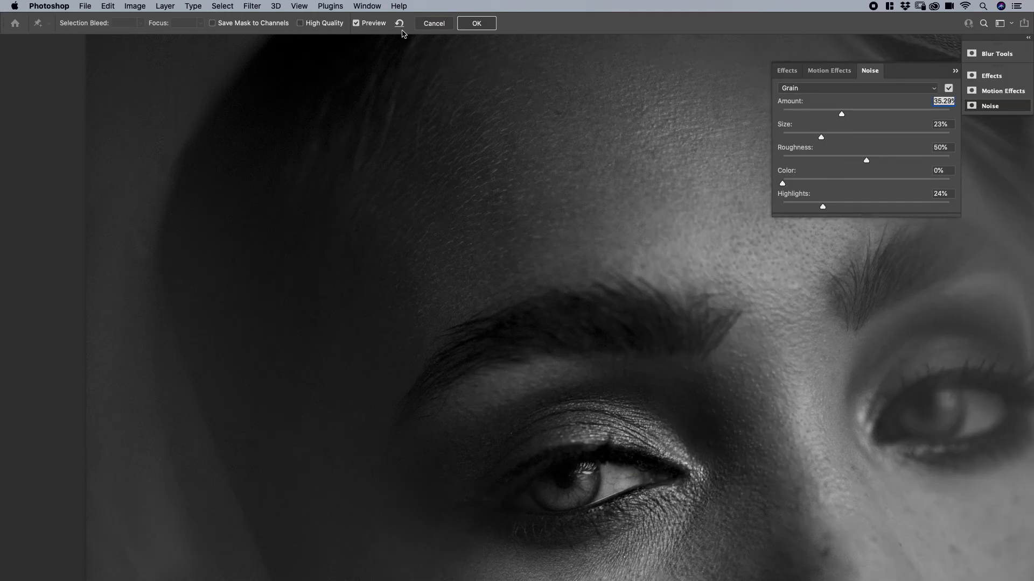
click(474, 25)
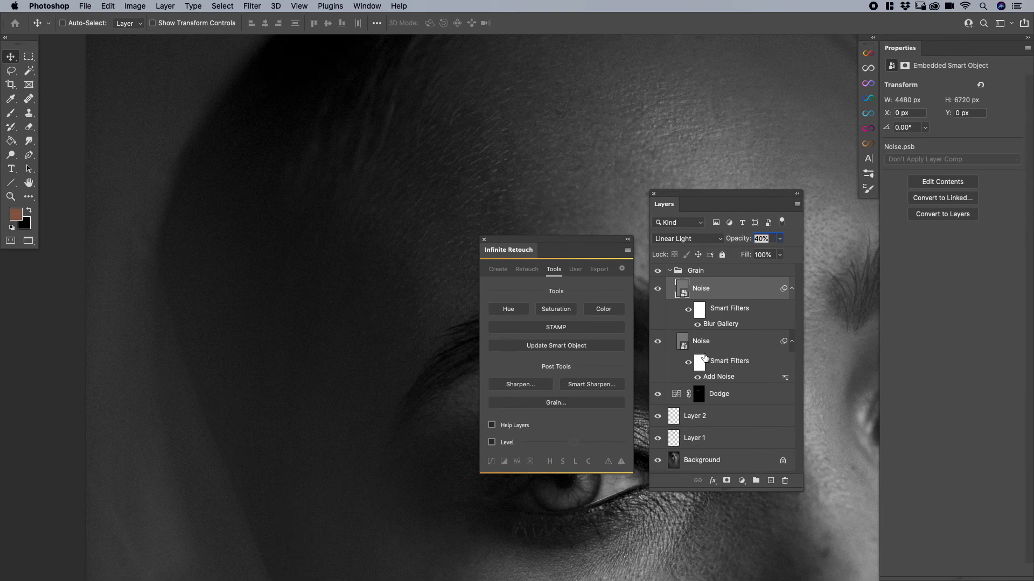
Run the Grain tool again and apply Digital Grain with a grain amount of 14
click(558, 404)
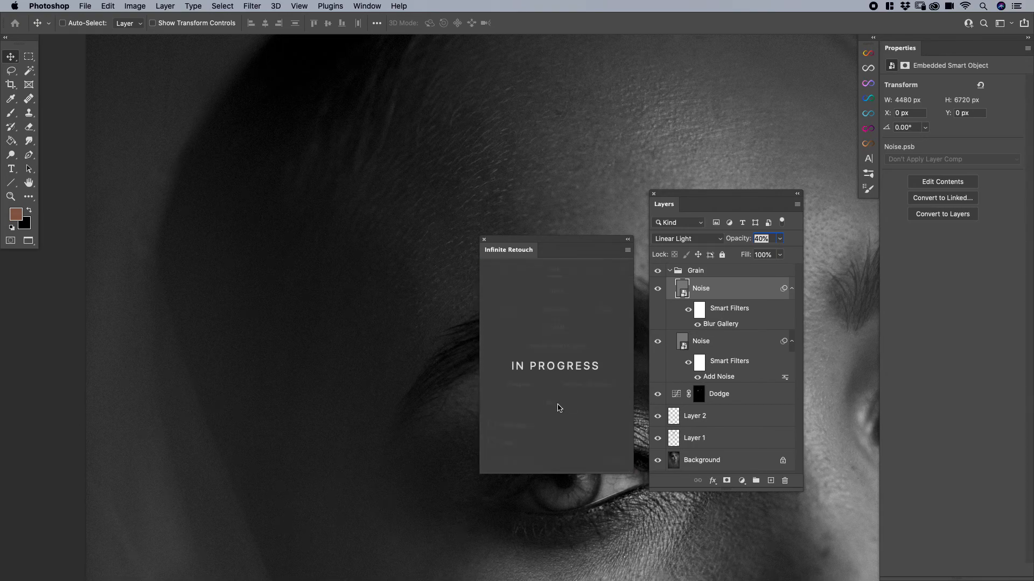
click(471, 188)
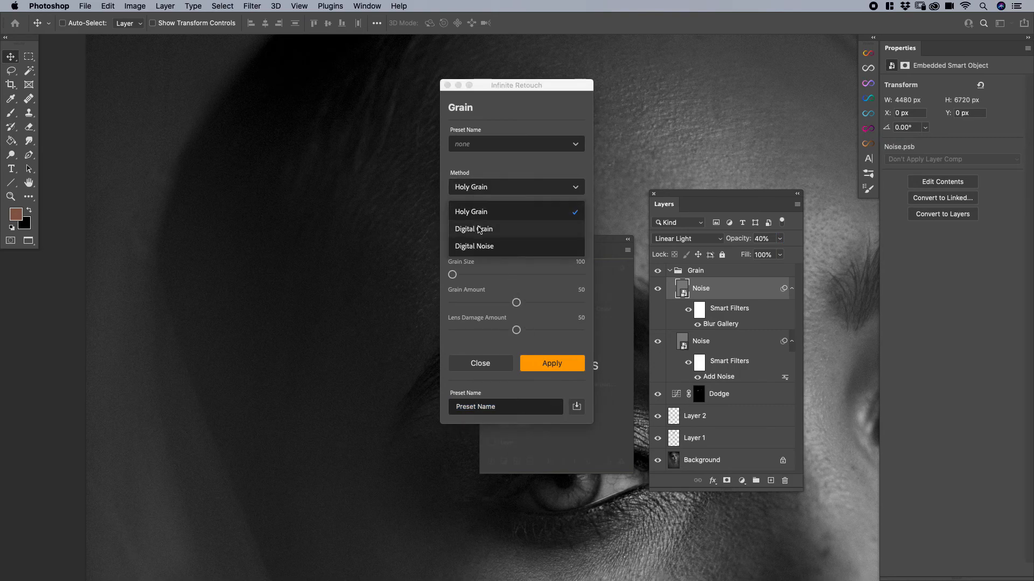
click(479, 231)
drag(516, 232, 470, 232)
click(543, 267)
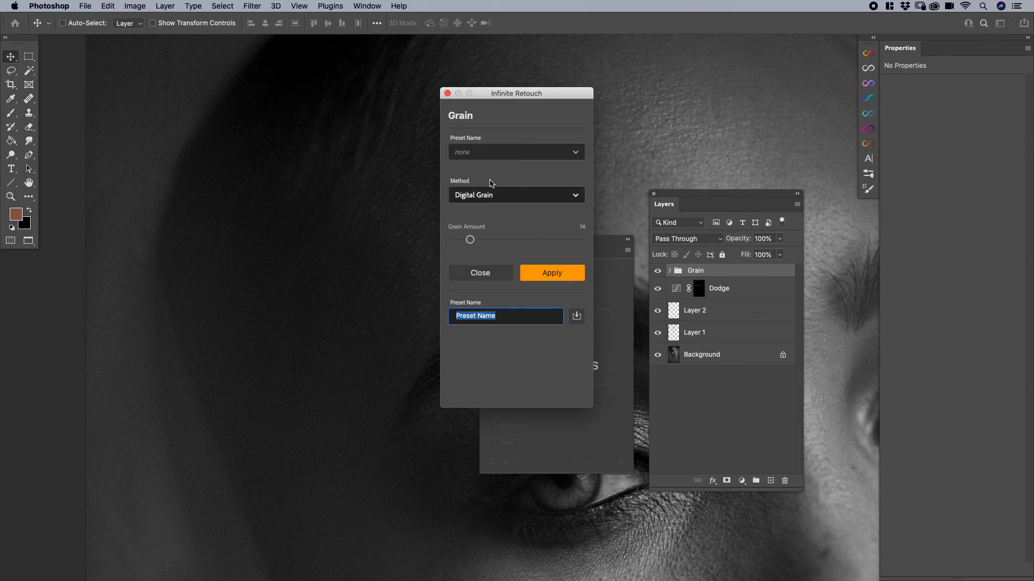
Switch the method to Holy Grain to view its film options, and close the Grain dialog without applying it
click(493, 196)
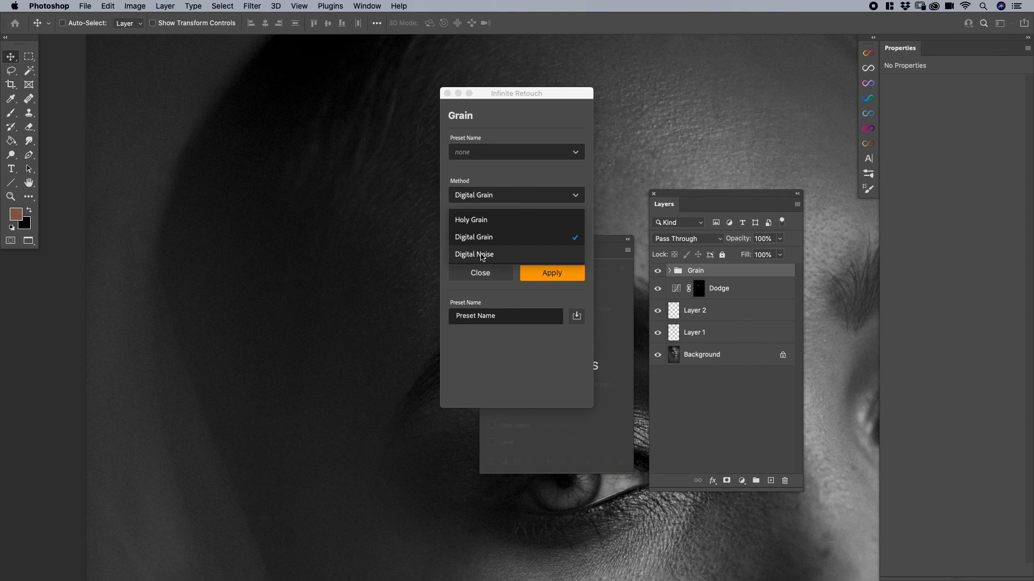
click(484, 220)
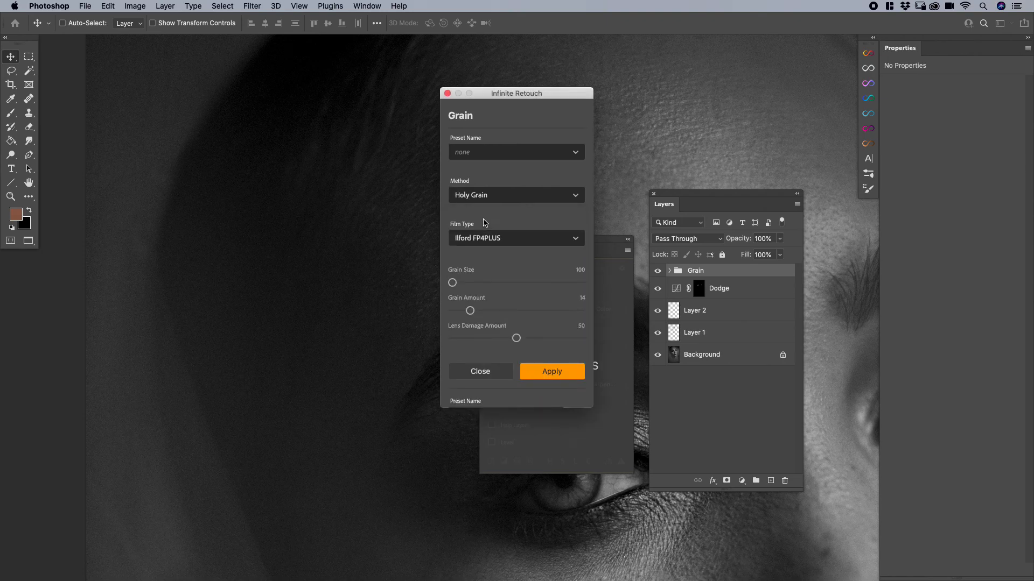
click(477, 371)
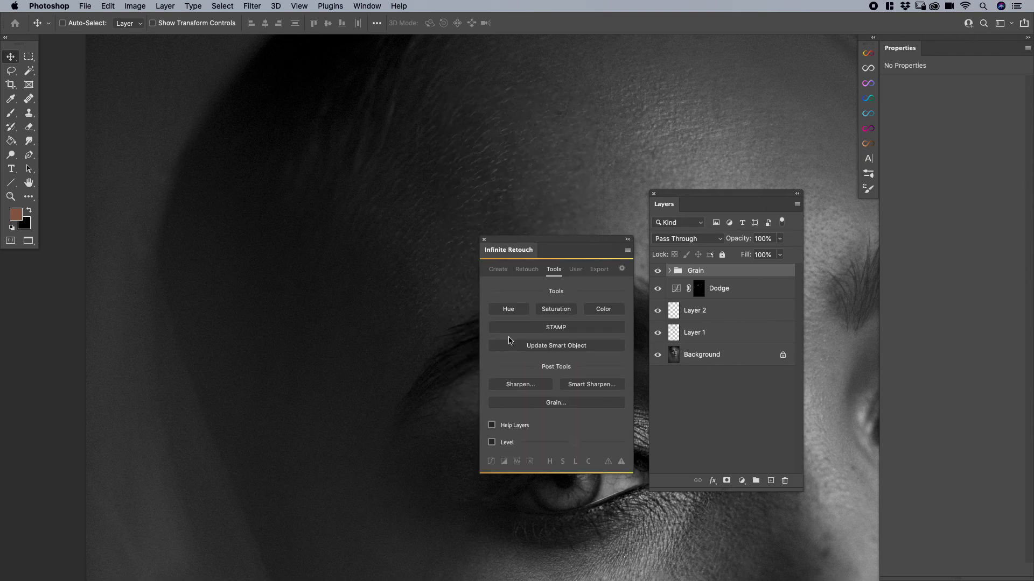